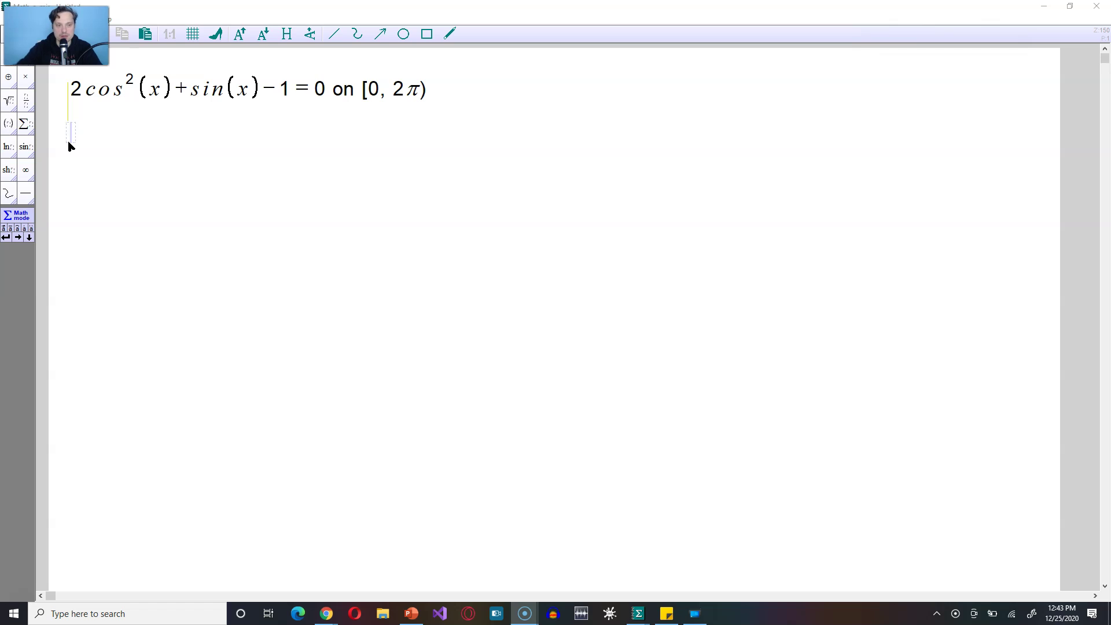
Write the identity cos²(x) = 1 − sin²(x) on a new line below the equation.
click(70, 125)
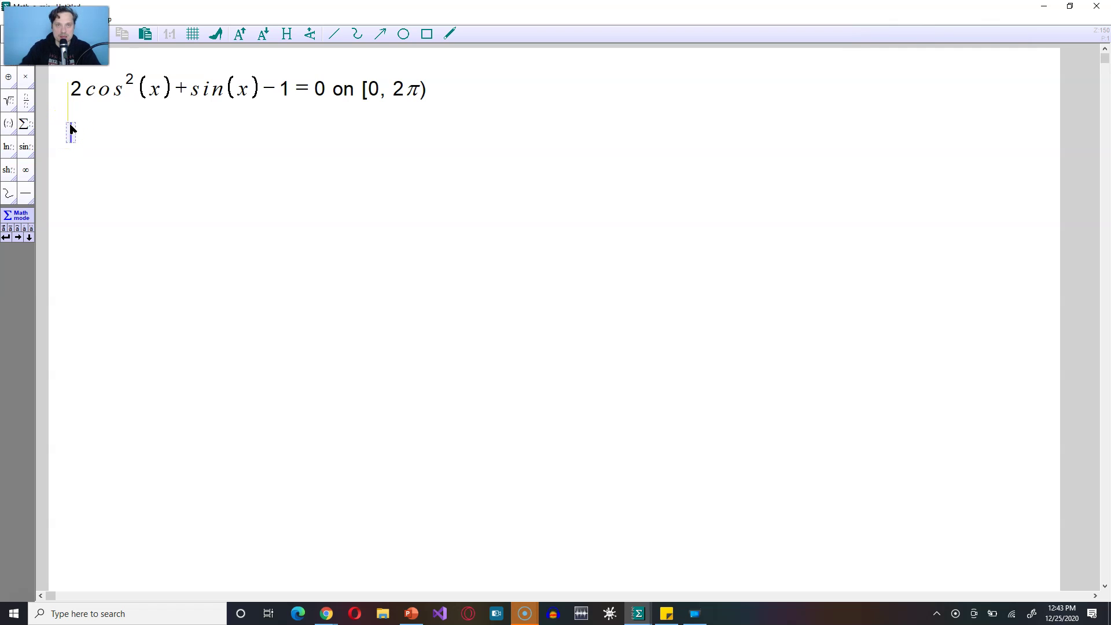
text(cos6)
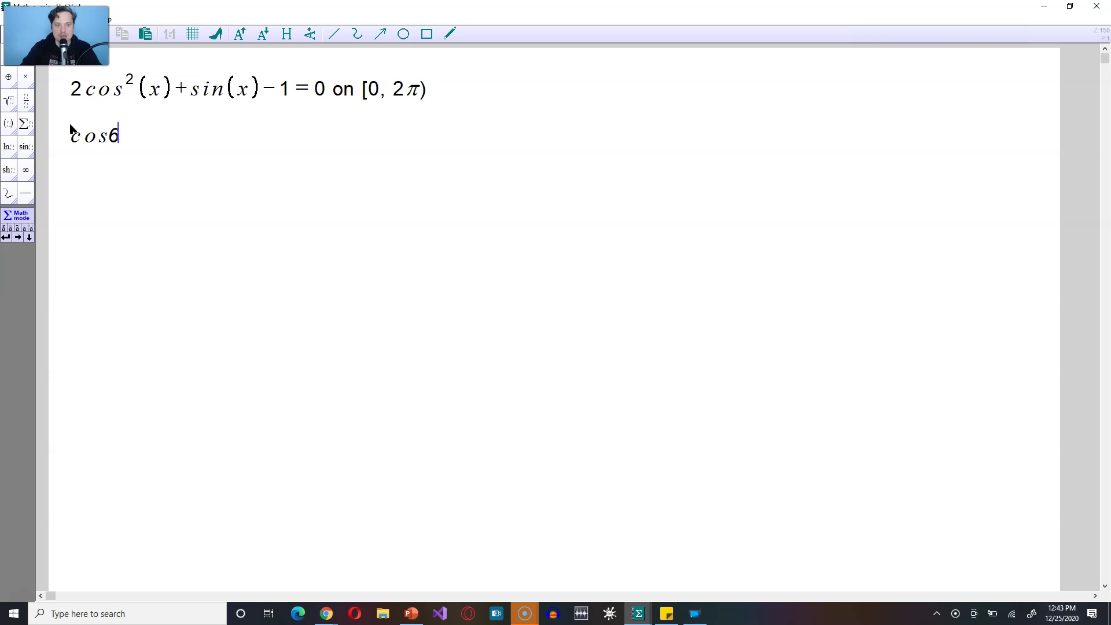
key(asciicircum)
text(2(x))
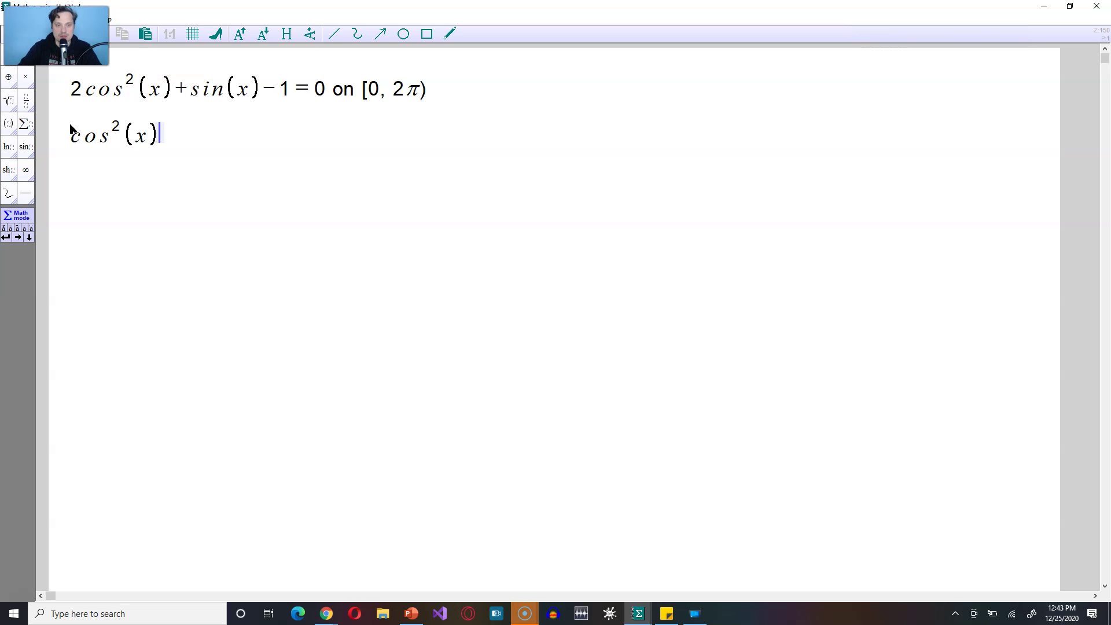
text(=1-sin)
key(asciicircum)
text(2(x))
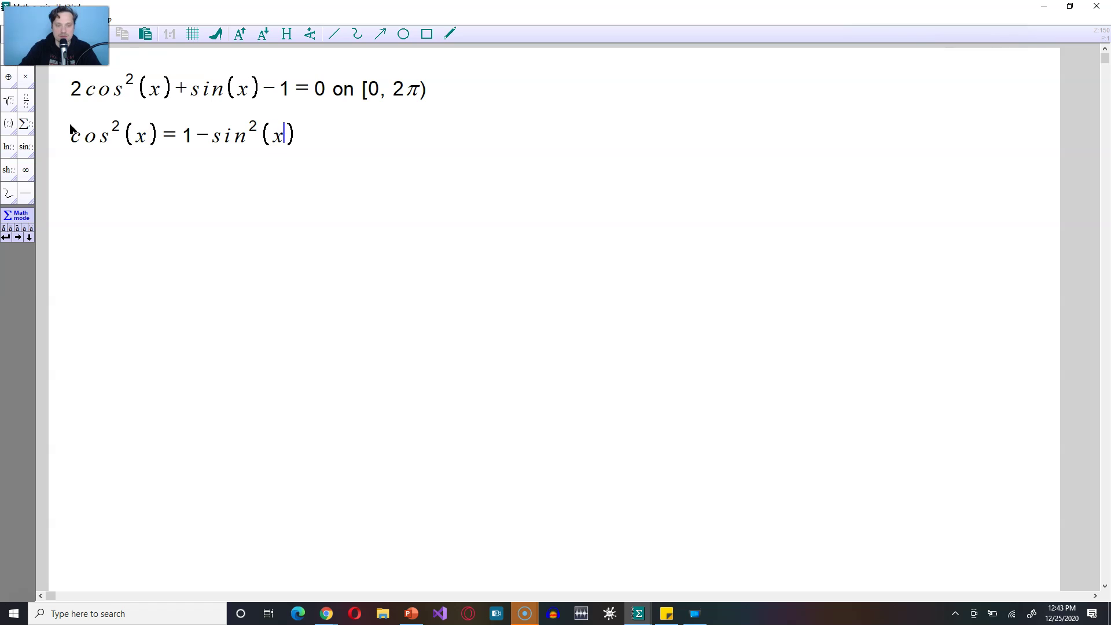
key(Return)
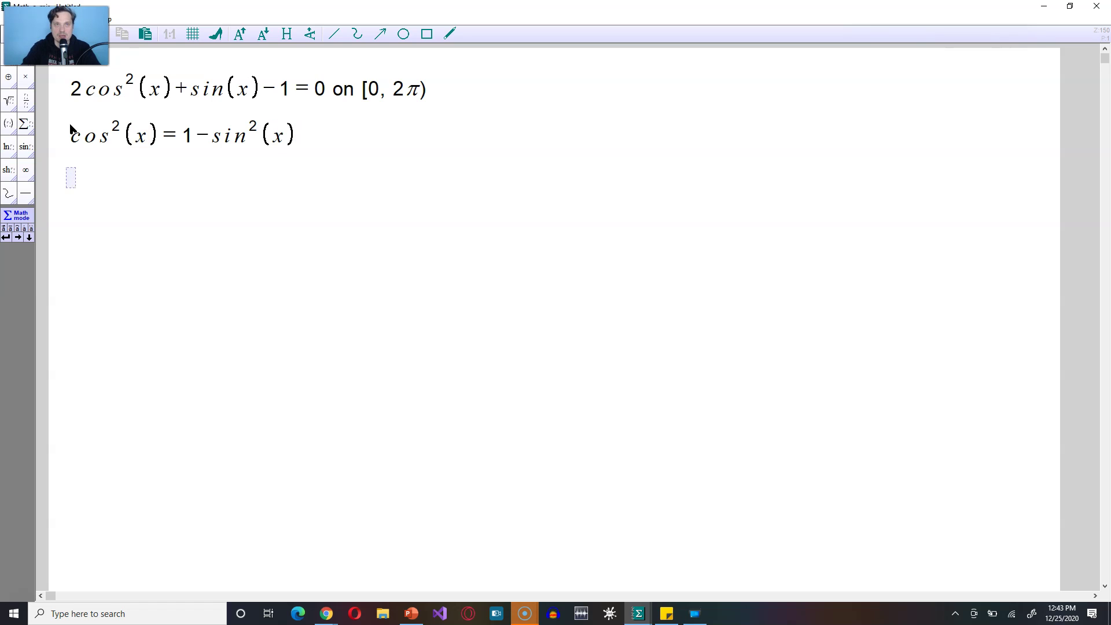
Write the substituted equation 2[1 − sin²(x)] + sin(x) − 1 = 0 below the identity.
text(2[)
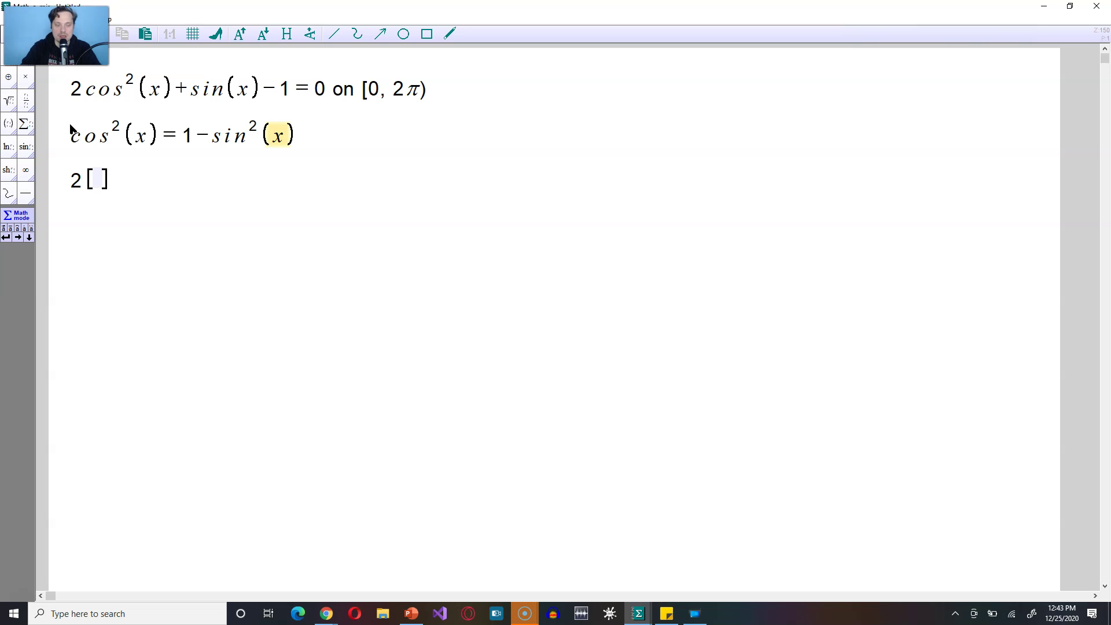
text(1-sin^2)
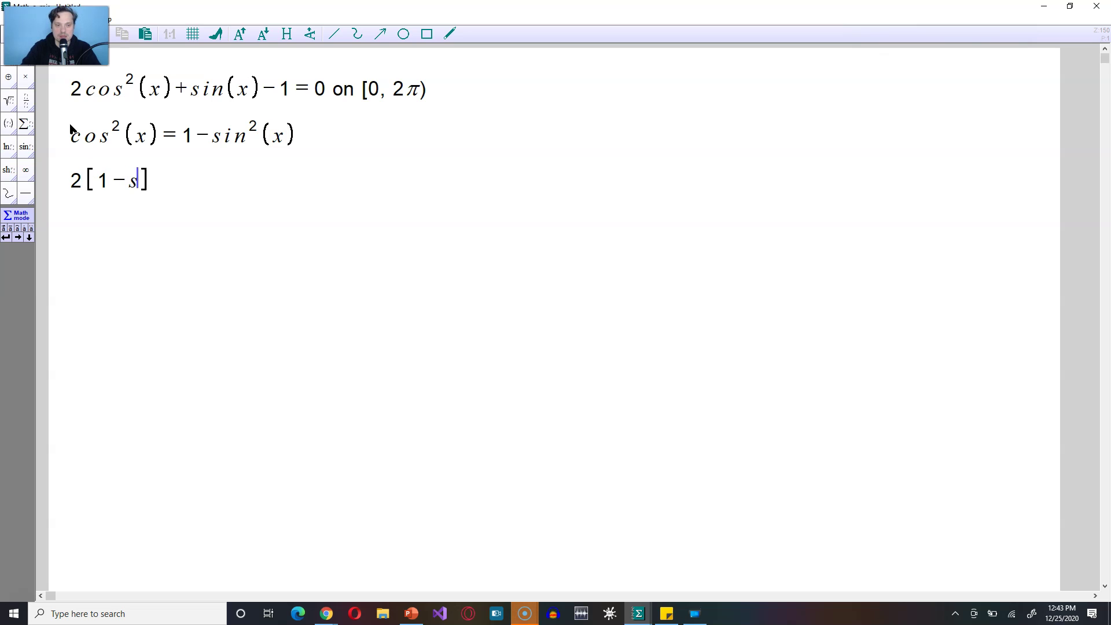
key(Right)
text((x))
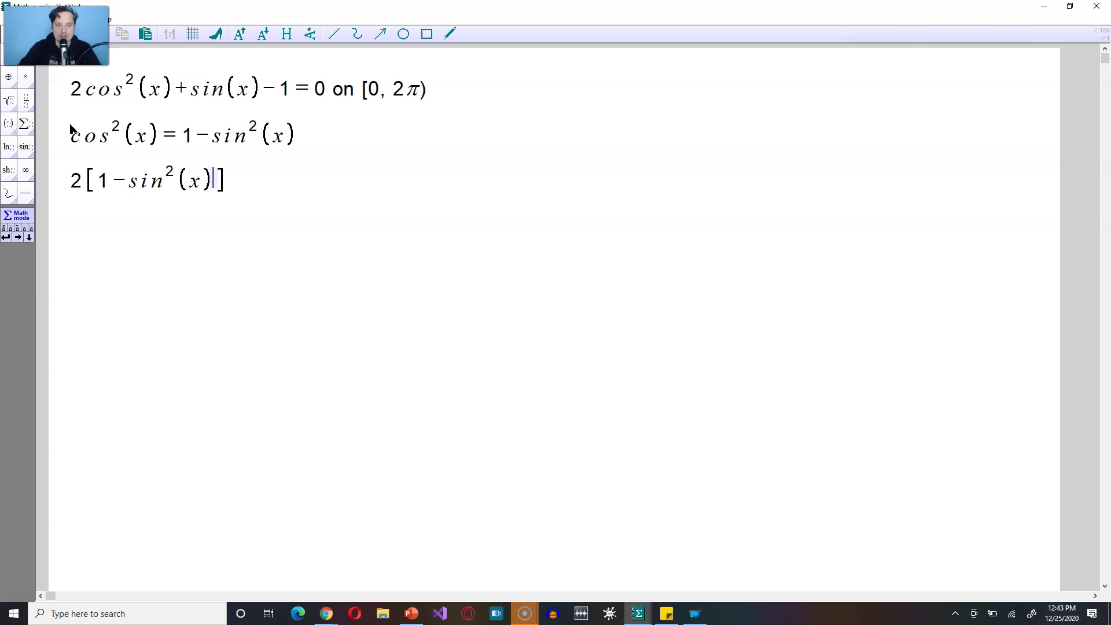
key(Right)
text(+sin(x))
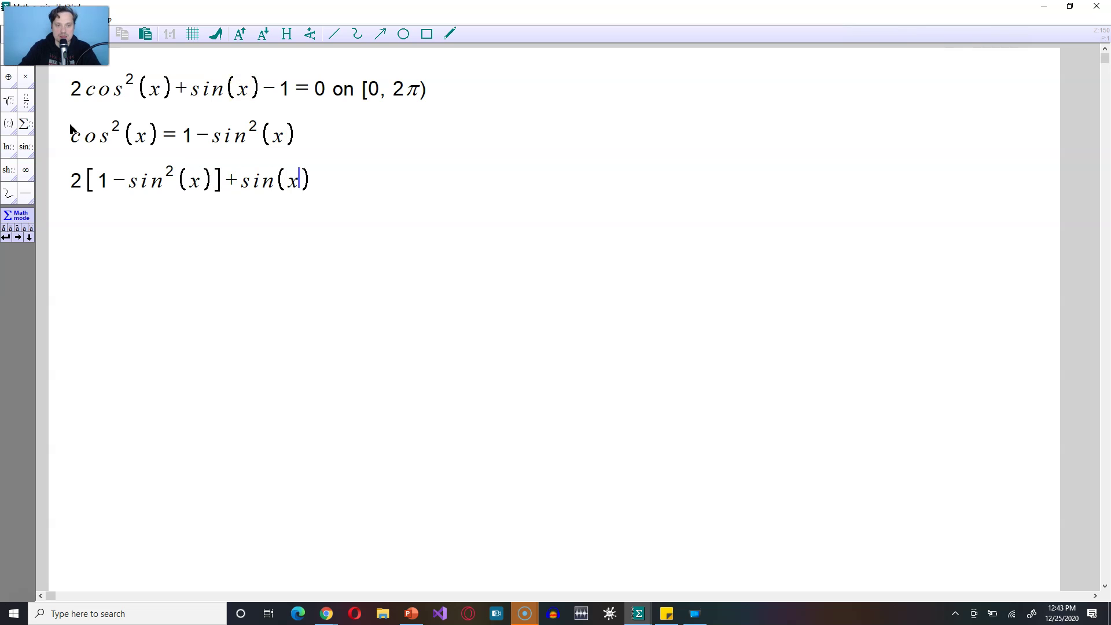
text(-1=0)
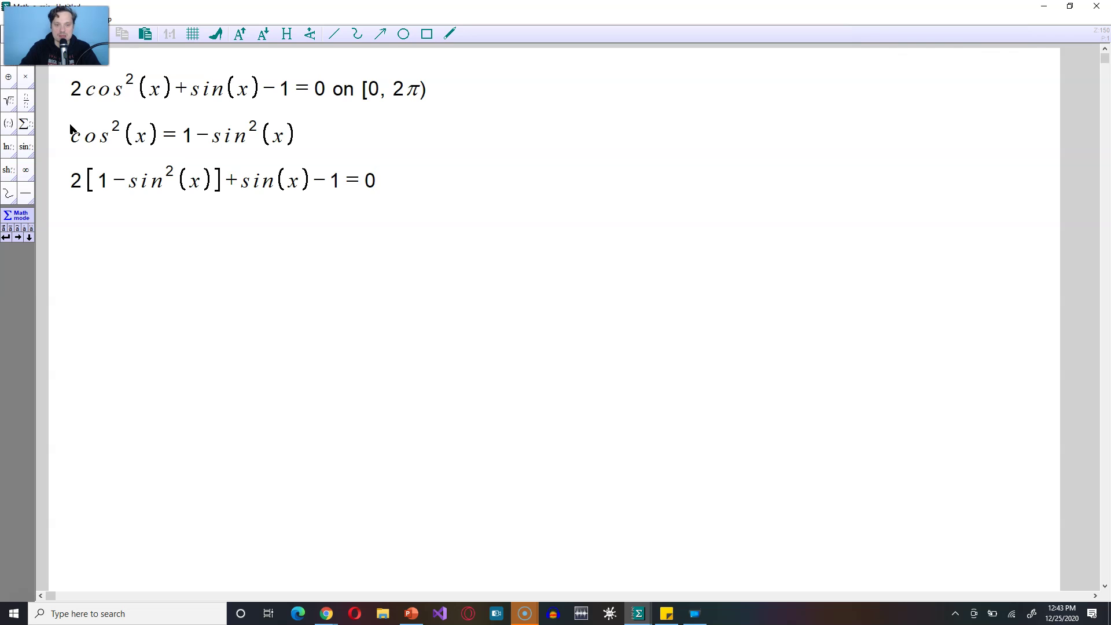
key(Return)
Expand to 2 − 2sin²(x) + sin(x) − 1 = 0, then simplify to −2sin²(x) + sin(x) + 1 = 0.
text(2-2sin^)
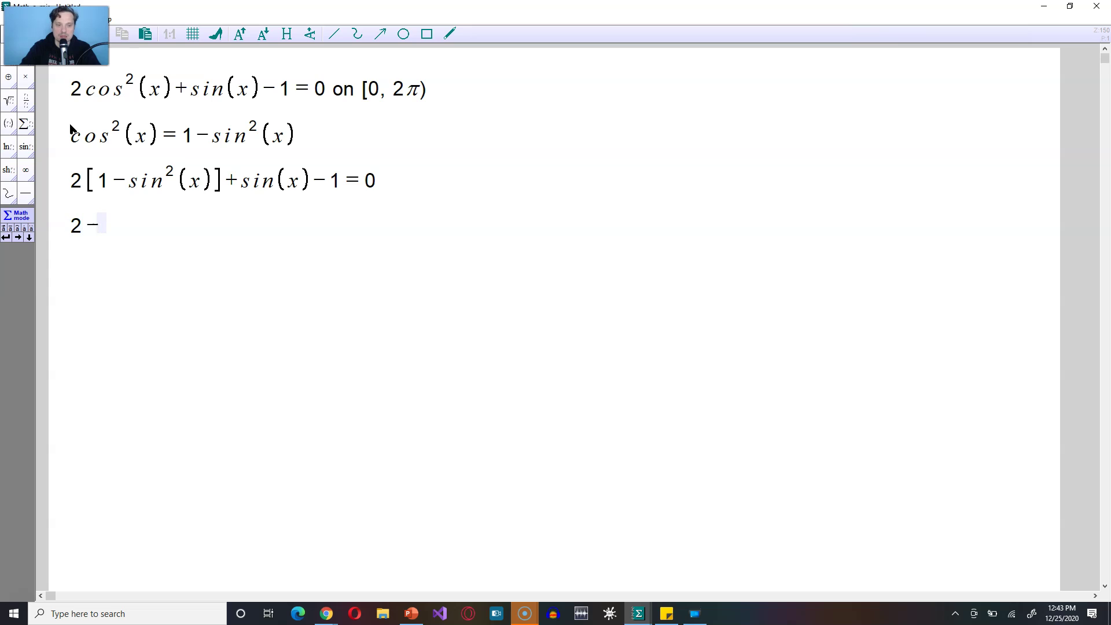
text(2(x))
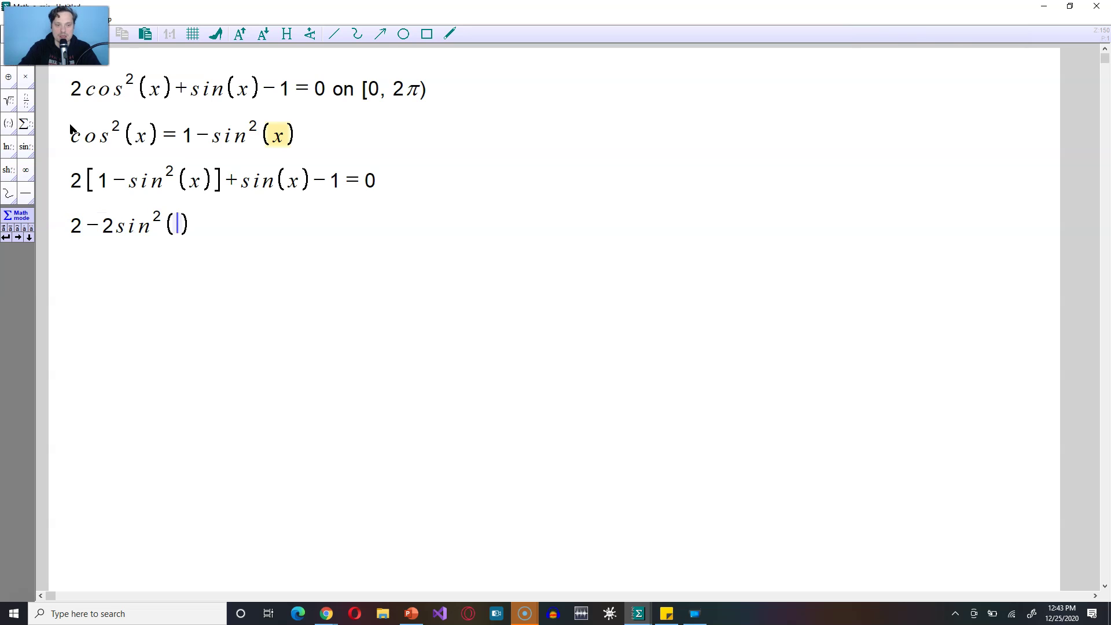
text(+sin(x))
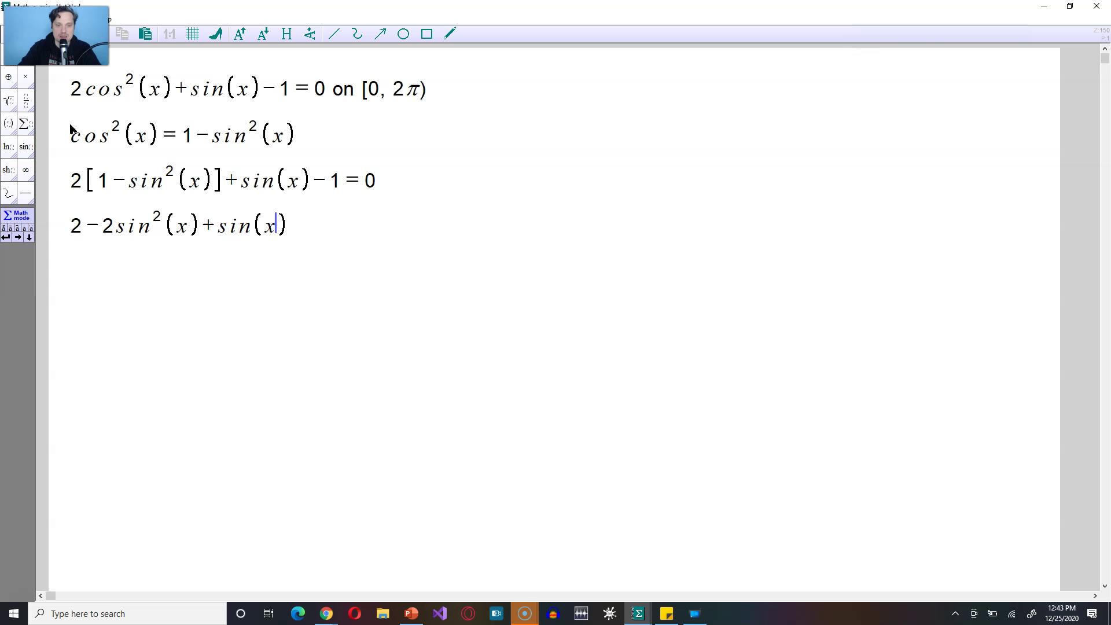
text(-1=0)
key(Return)
text(-2sin^2)
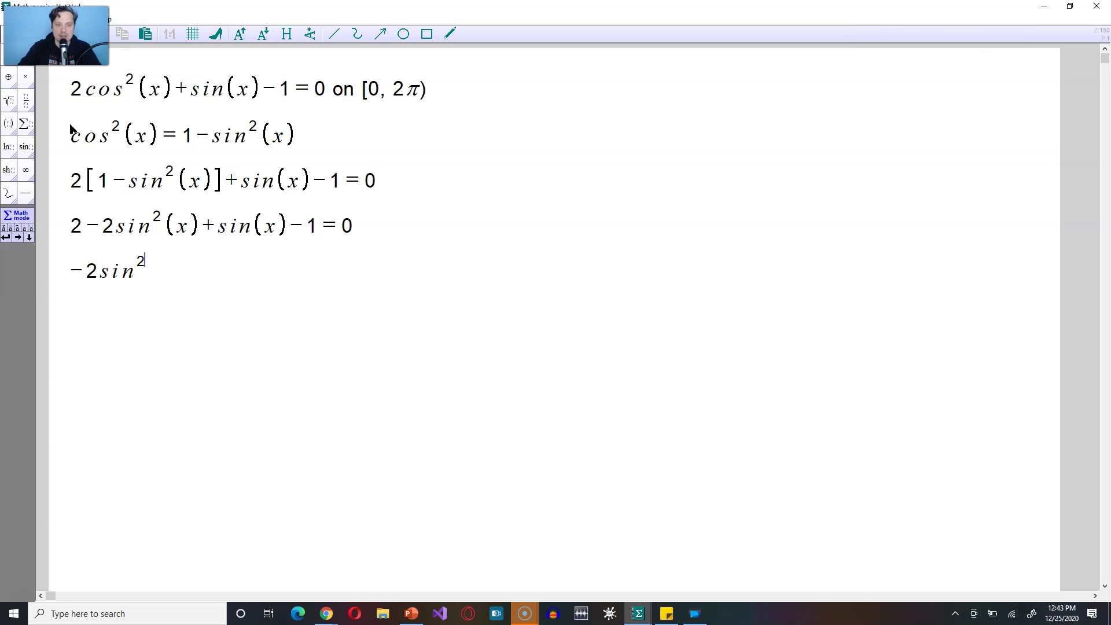
key(Right)
text((x)+sin(x))
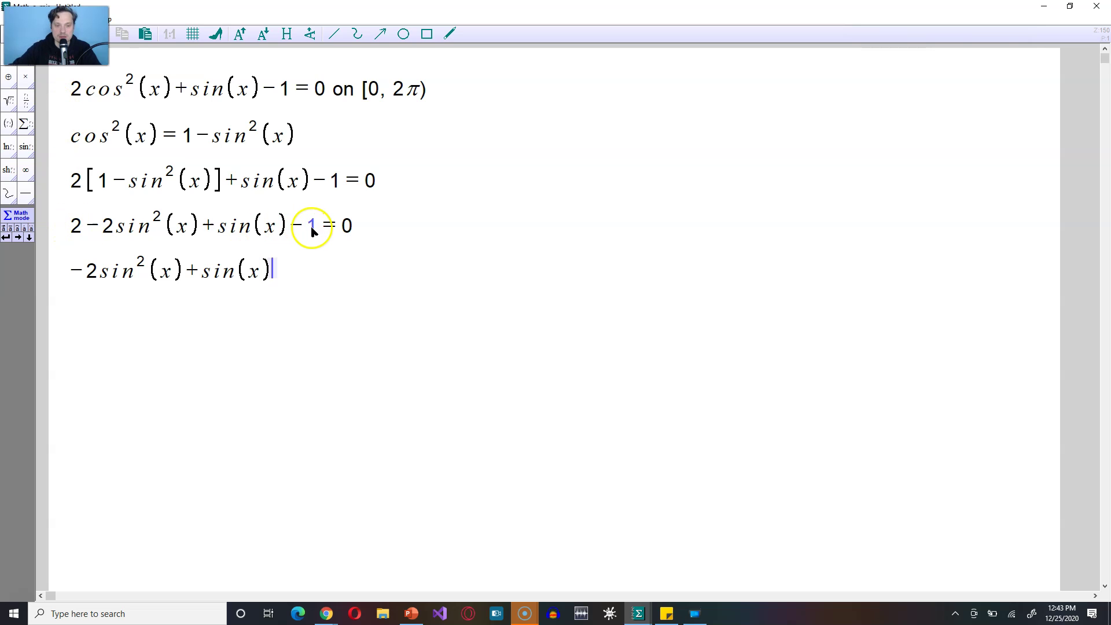
text(+1=0)
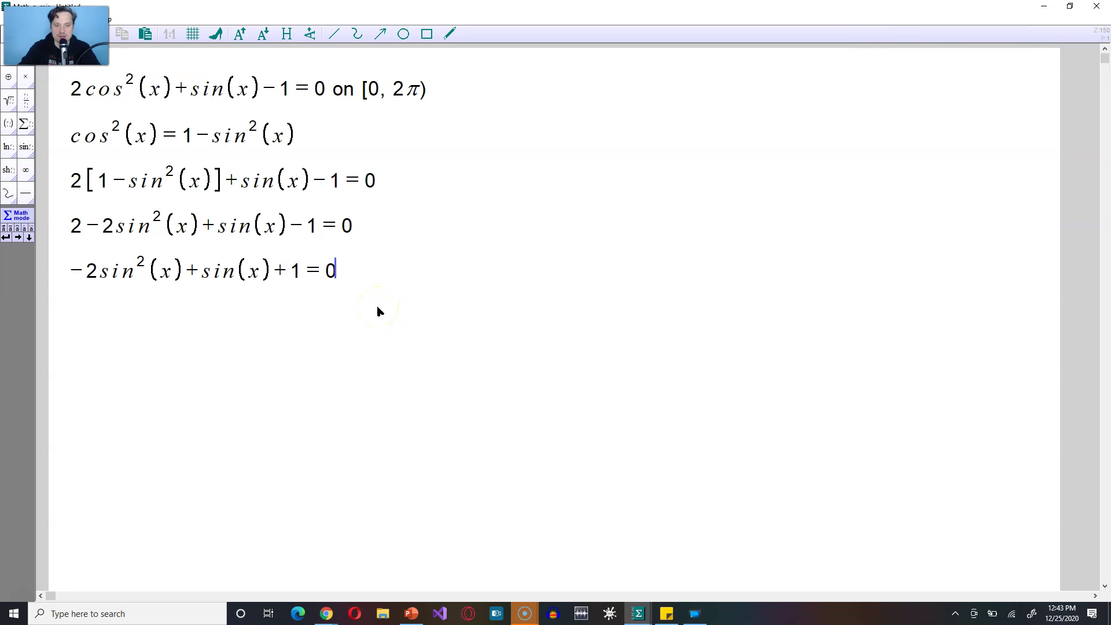
key(Return)
On a new line, write −2sin²(x) divided by −1 as a fraction.
click(74, 315)
text(-2sin^2)
key(Right)
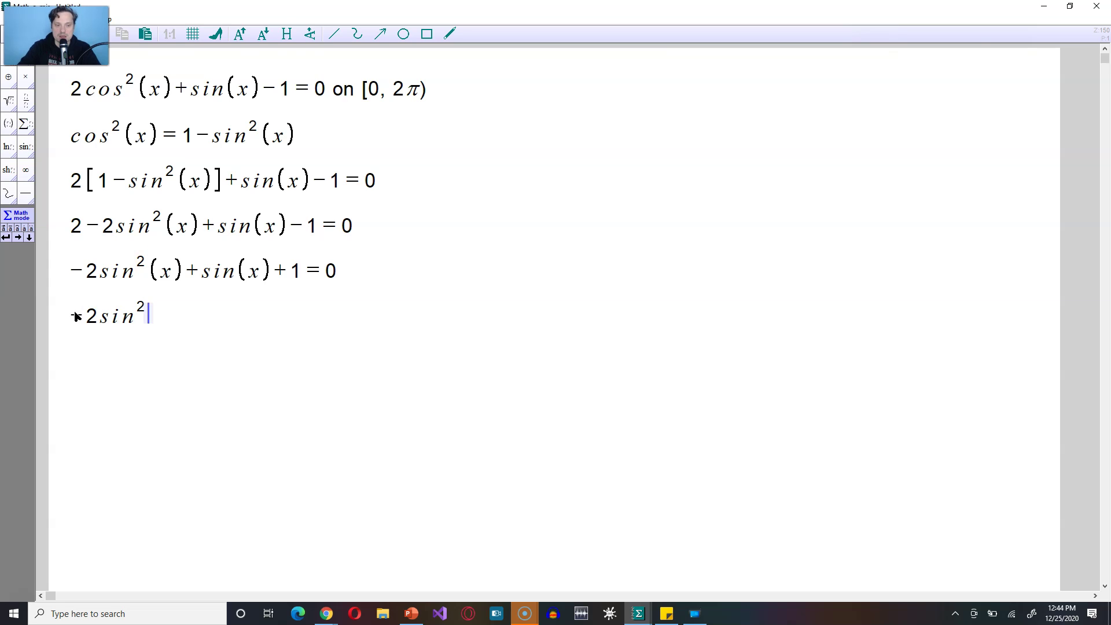
text((x))
key(shift+Left)
key(shift+Left)
key(shift+Left)
key(shift+Left)
key(shift+Left)
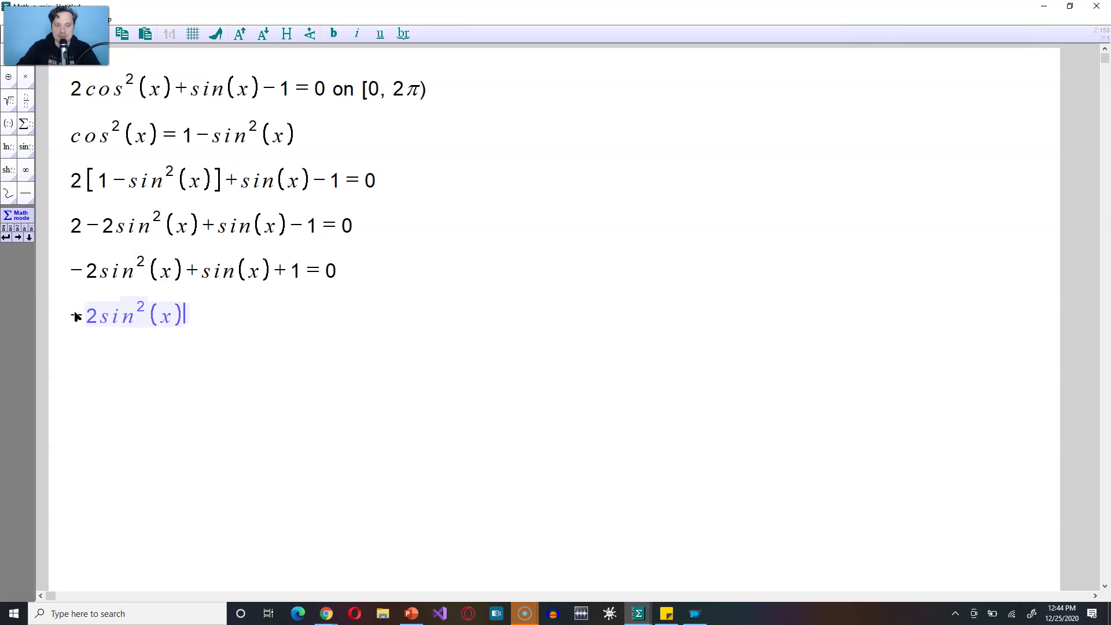
text(/-1)
key(Right)
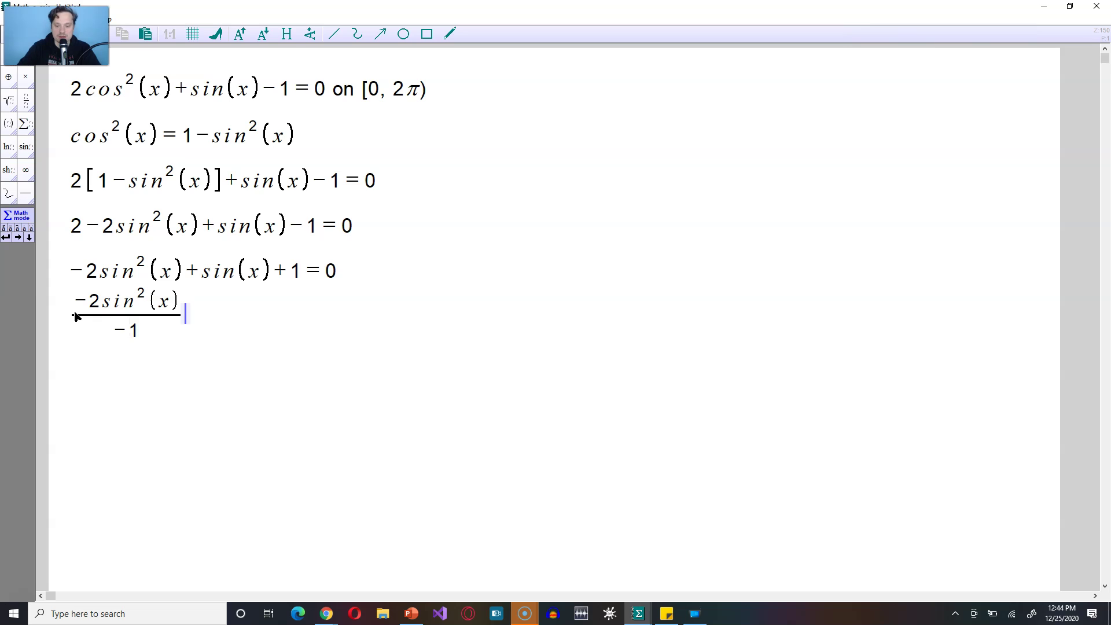
Add the fractions sin(x)/−1 and 1/−1 = 0/−1 to complete the line.
text(+sin(x))
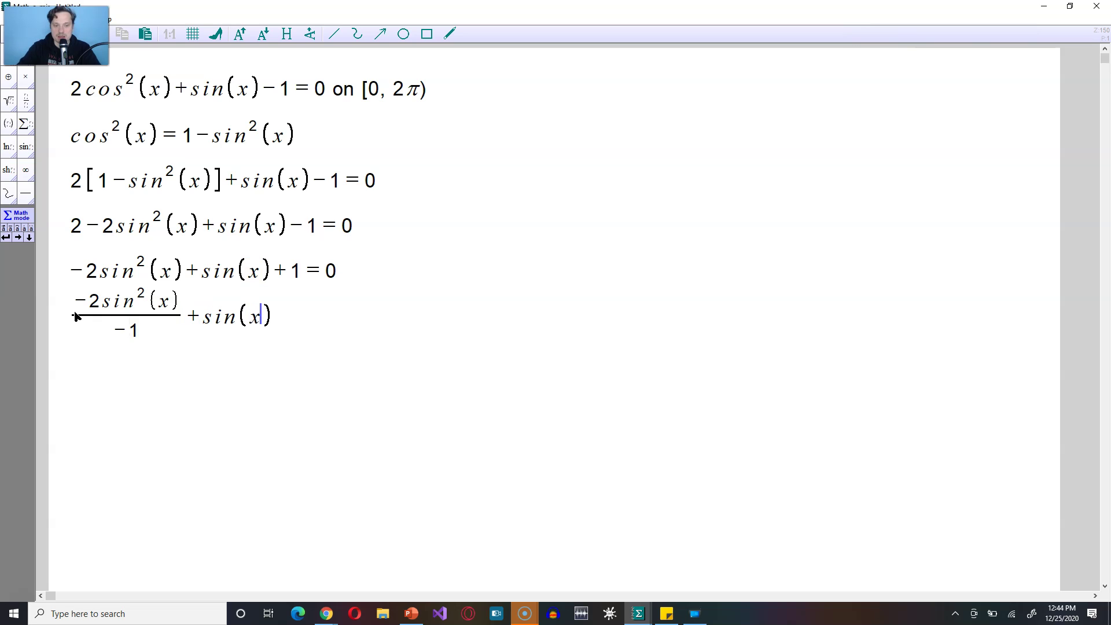
key(shift+Left)
key(shift+Left)
key(shift+Left)
text(/-1)
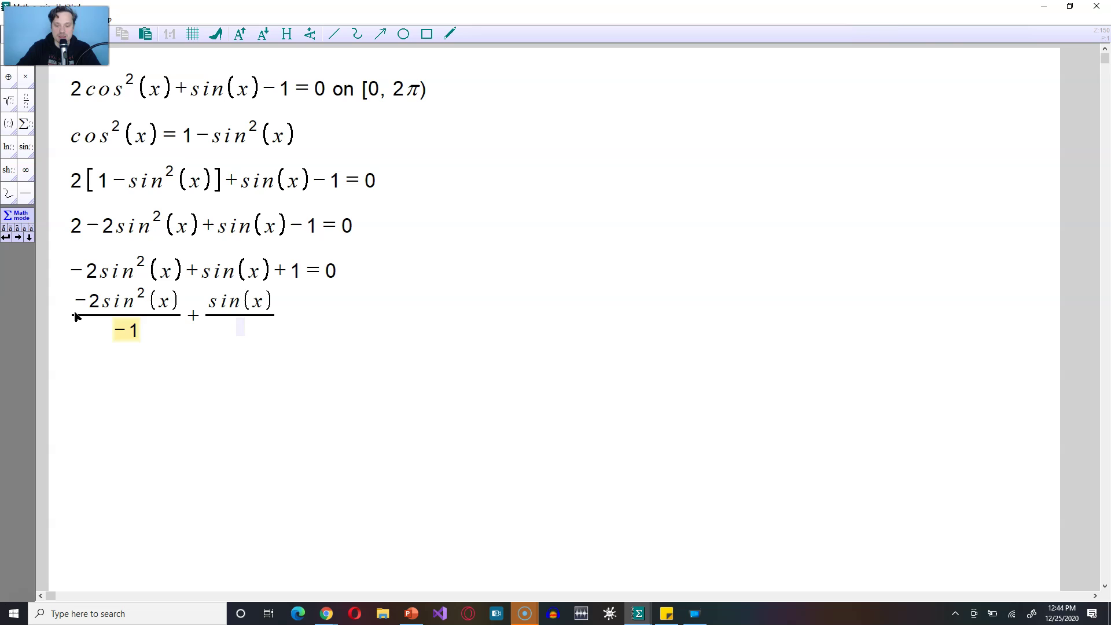
key(Right)
text(+)
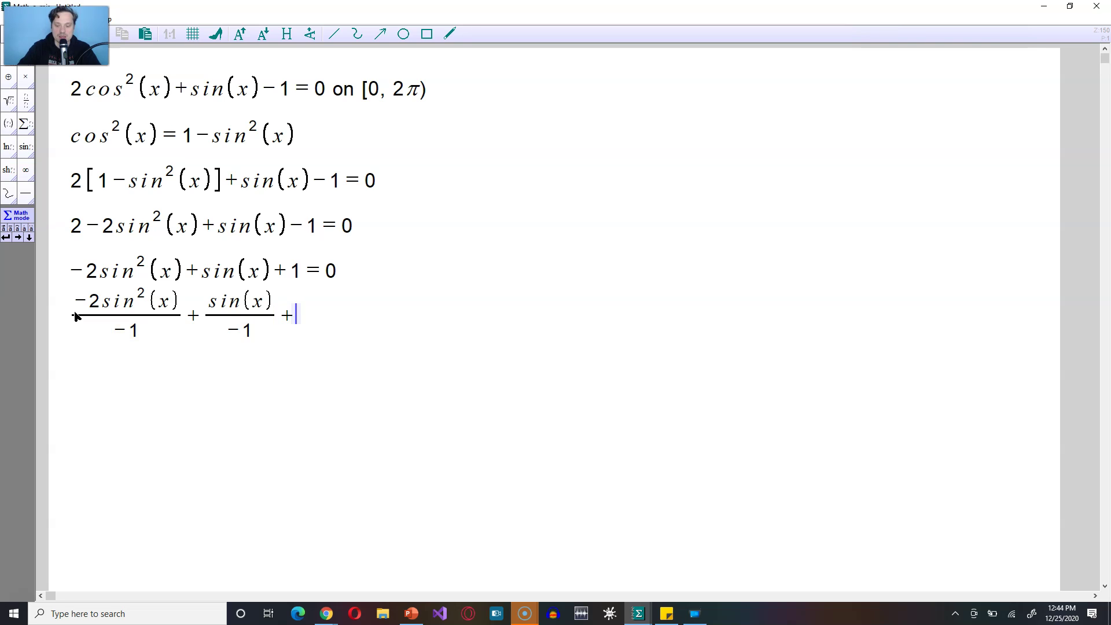
text(1/)
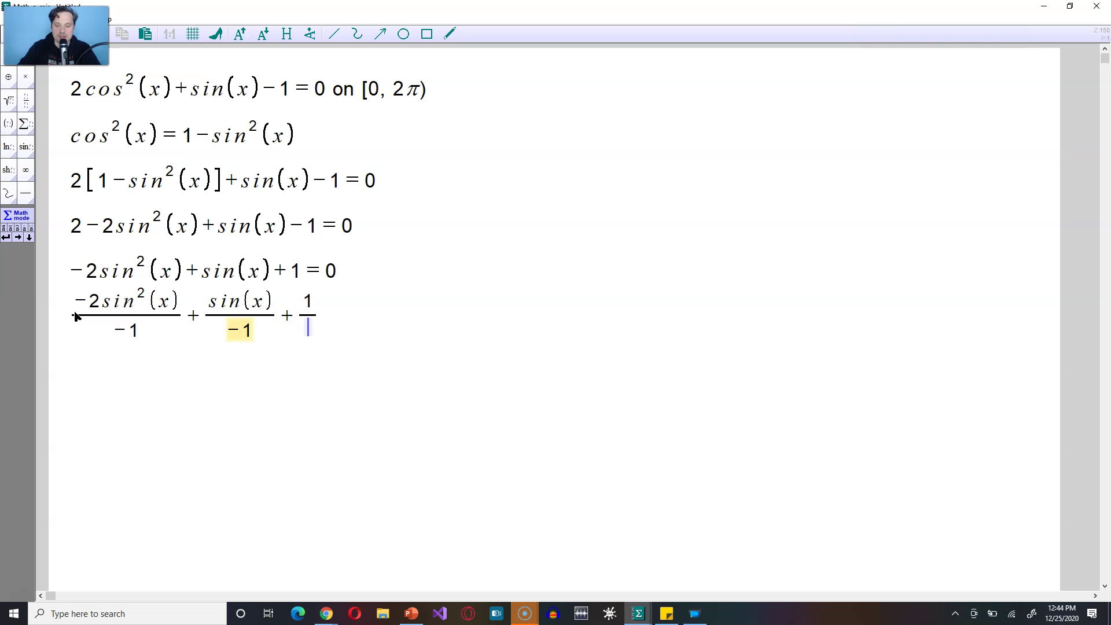
text(-1)
text(=0)
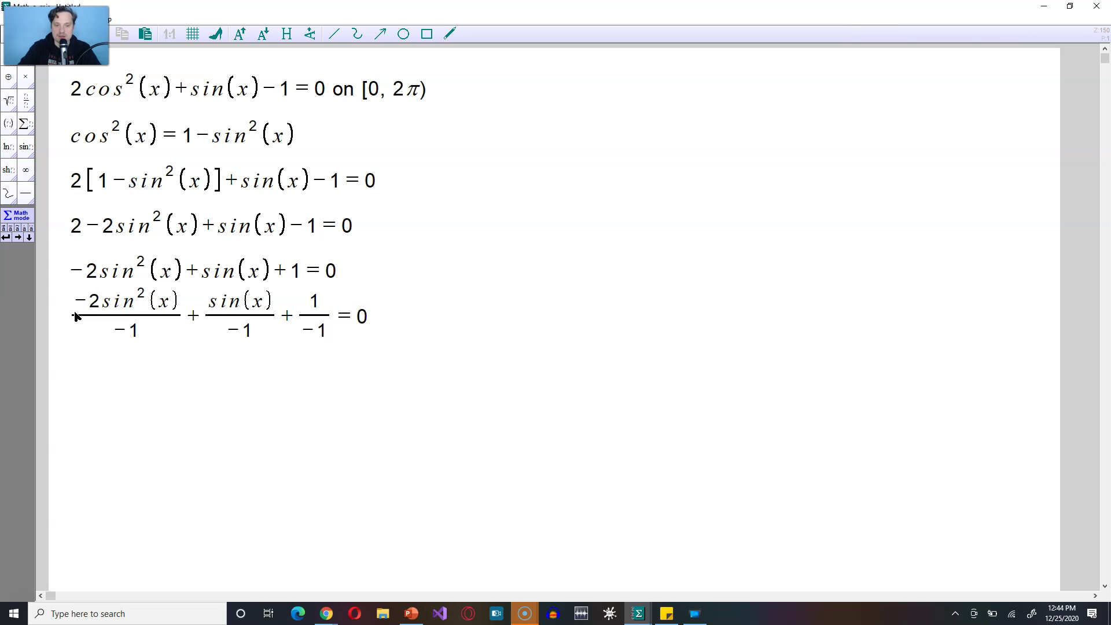
text(/-1)
key(Right)
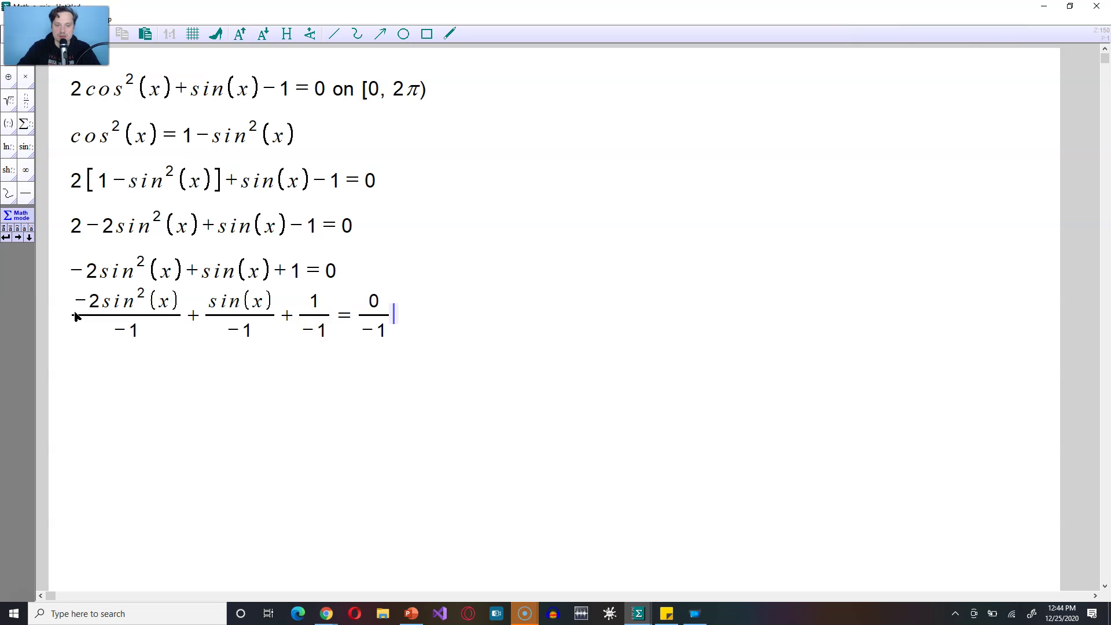
key(Return)
Write the simplified equation 2sin²(x) − sin(x) − 1 = 0.
click(95, 302)
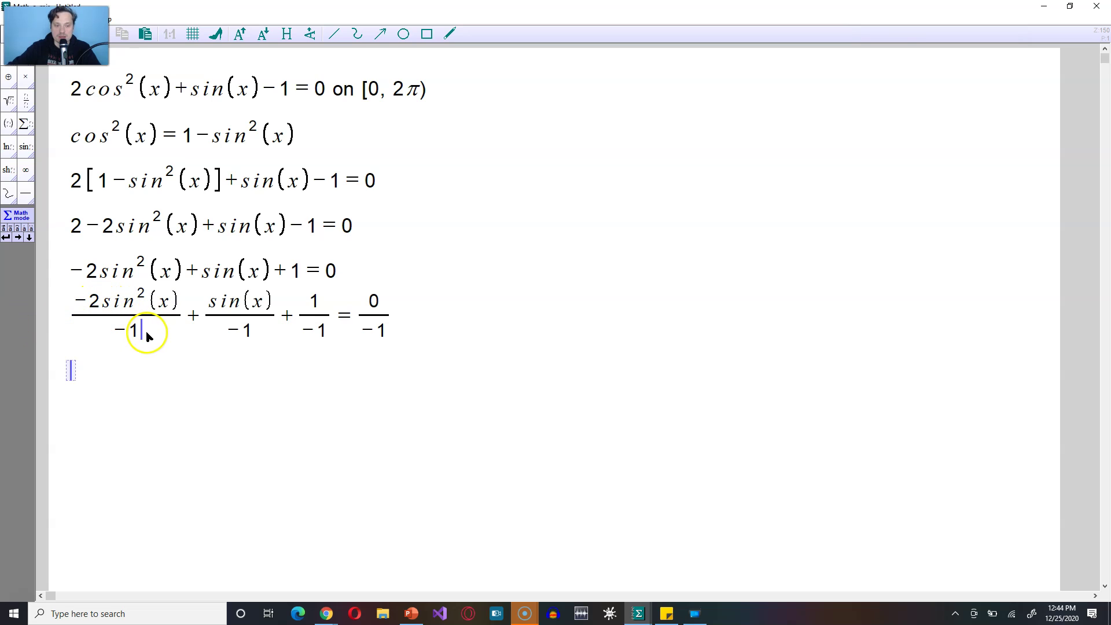
text(2)
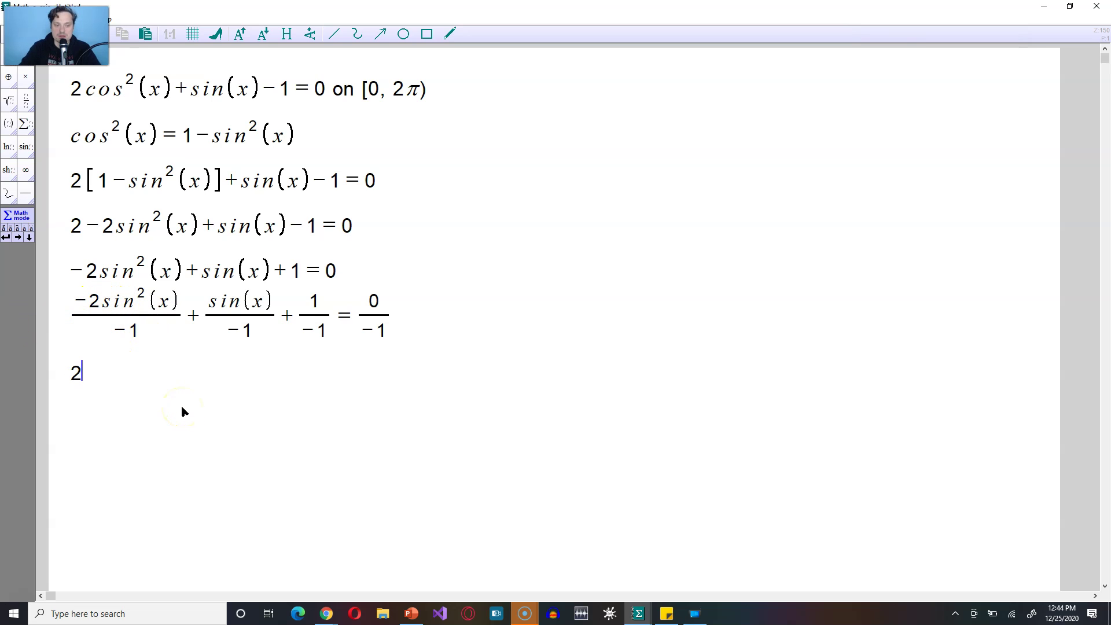
text(sin^2)
key(Right)
text((x)
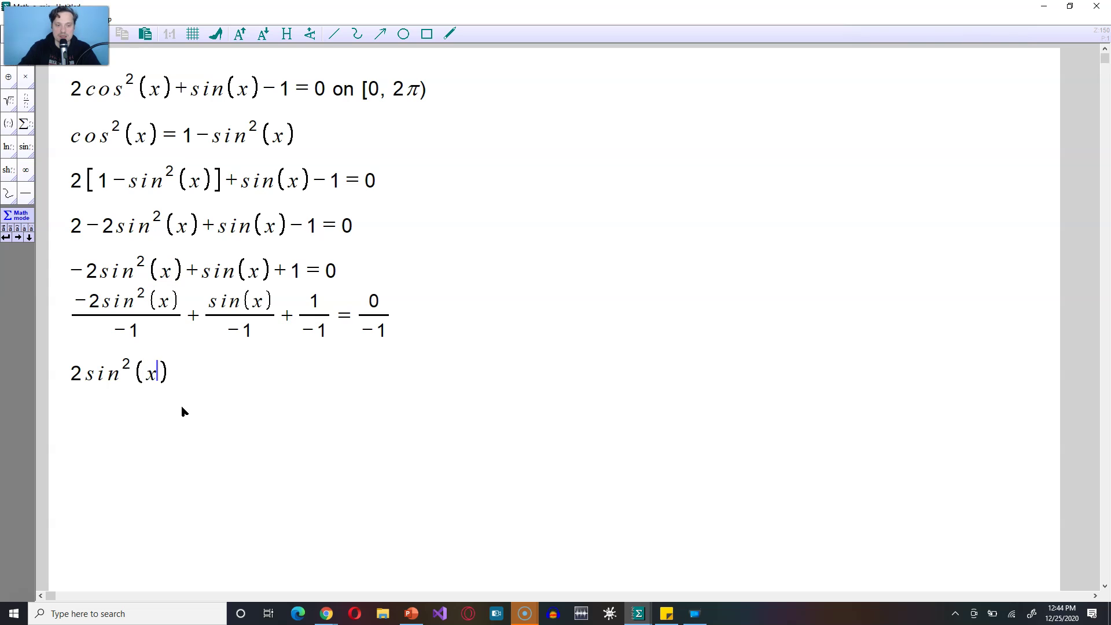
key(Right)
text(-sin(x)
key(Right)
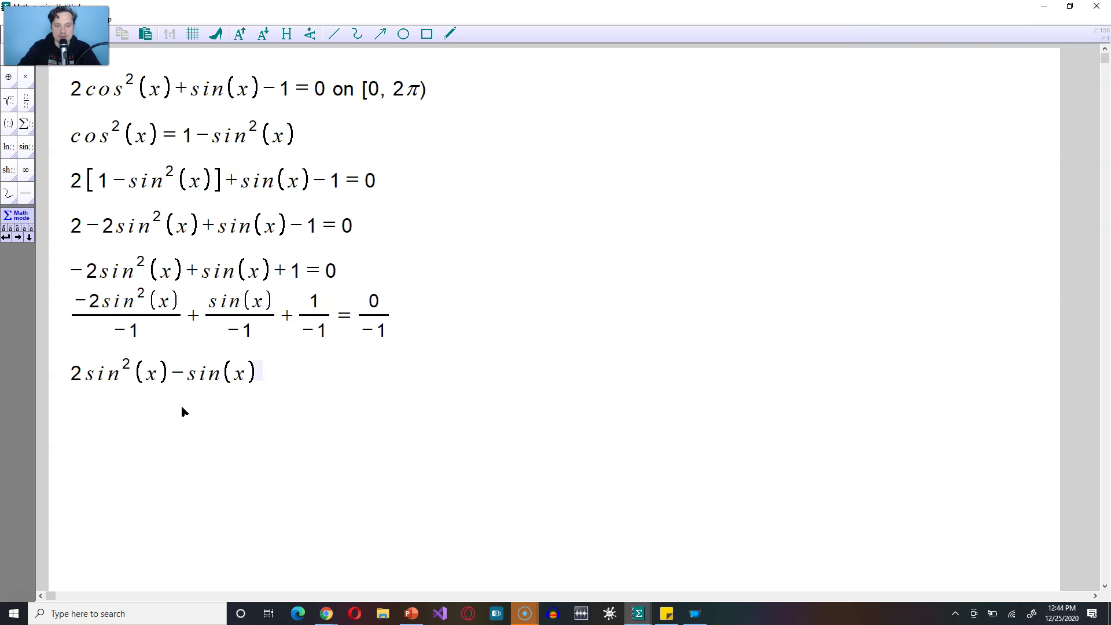
text(-1=)
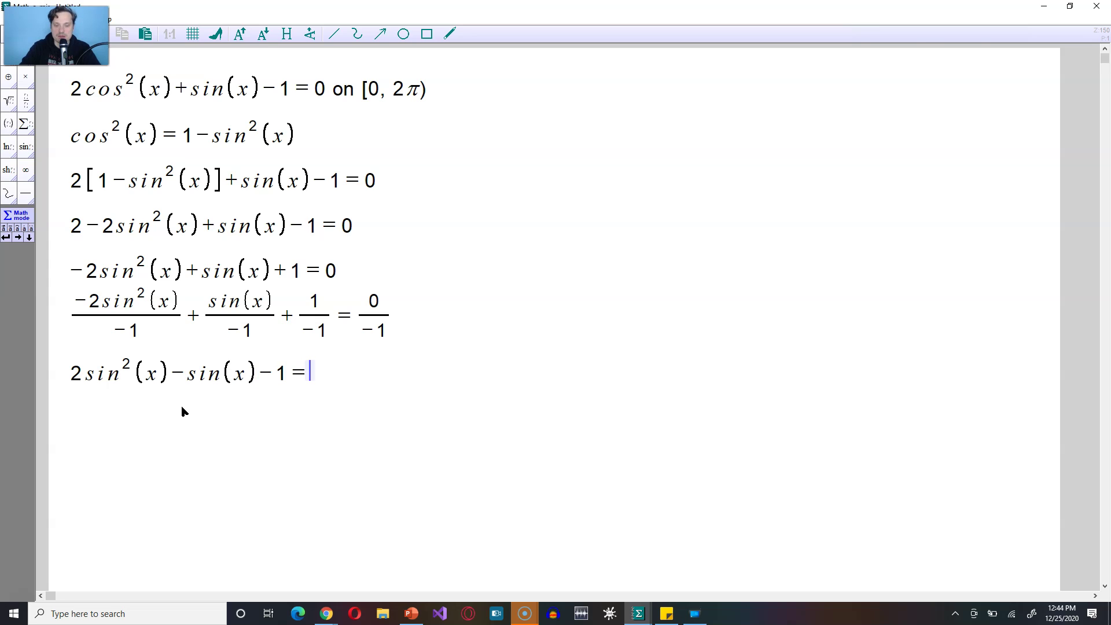
text(0)
key(Return)
Rewrite it in bracketed form as 2[sin(x)]² − [sin(x)] − 1 = 0.
text(2[sin·)
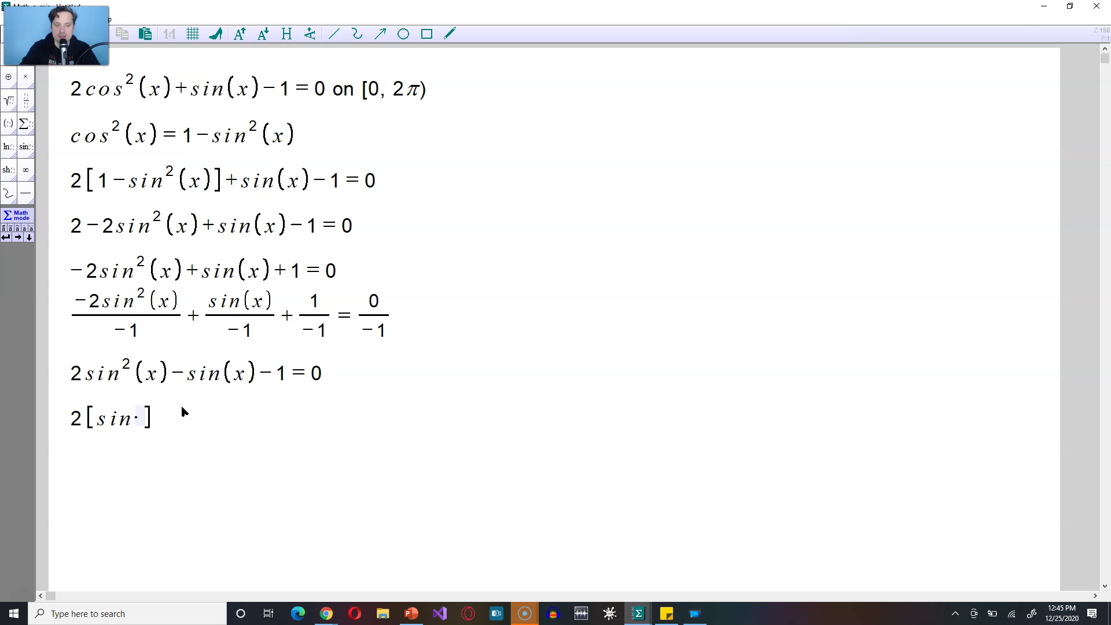
text((x)]^2)
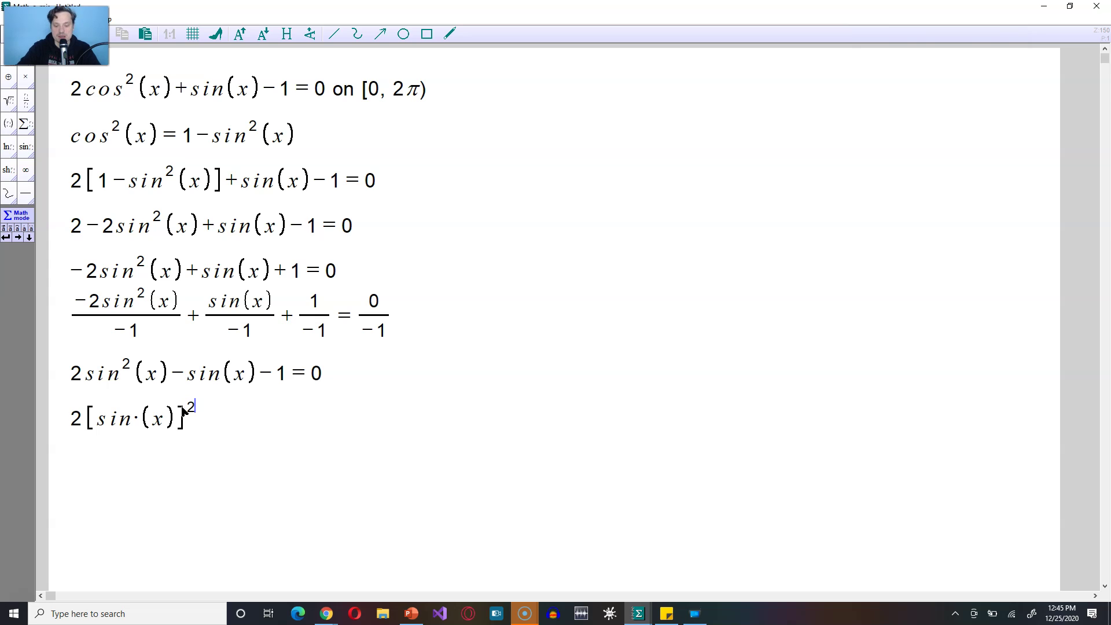
key(Right)
text(-)
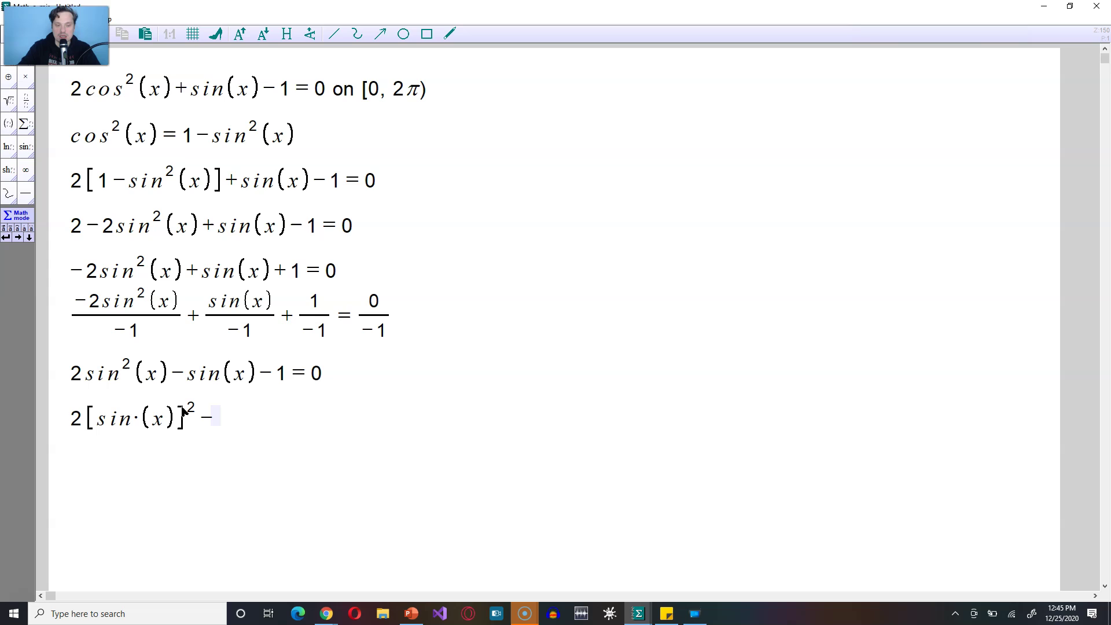
text([sin(x)])
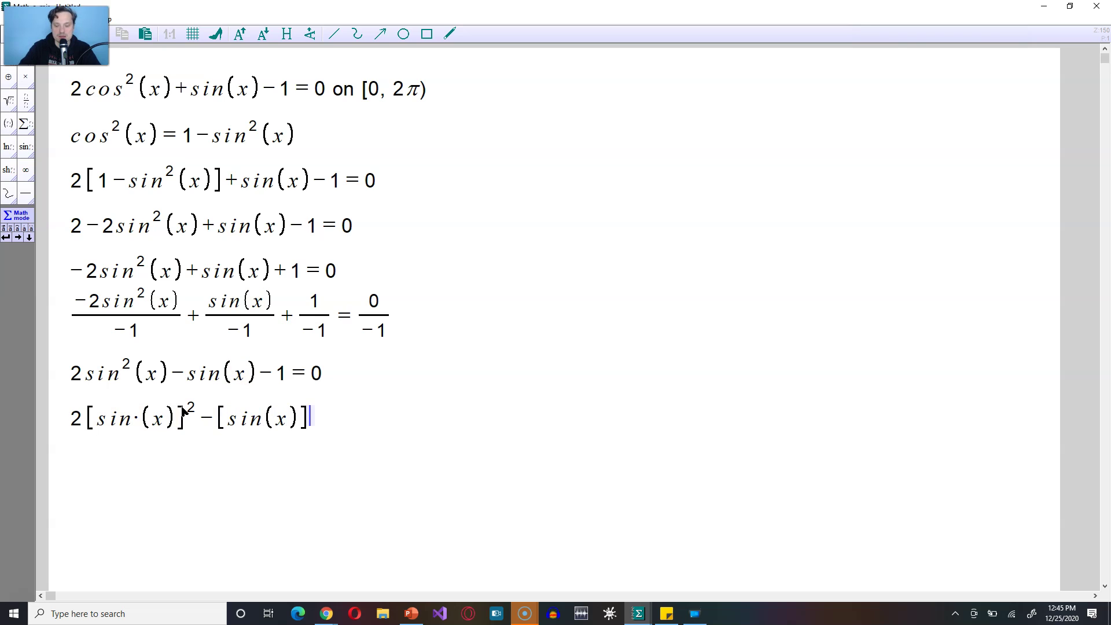
text(-1=0)
Let u = sin(x) and rewrite the equation as 2u² − u − 1 = 0.
key(Return)
text(u=sin(x))
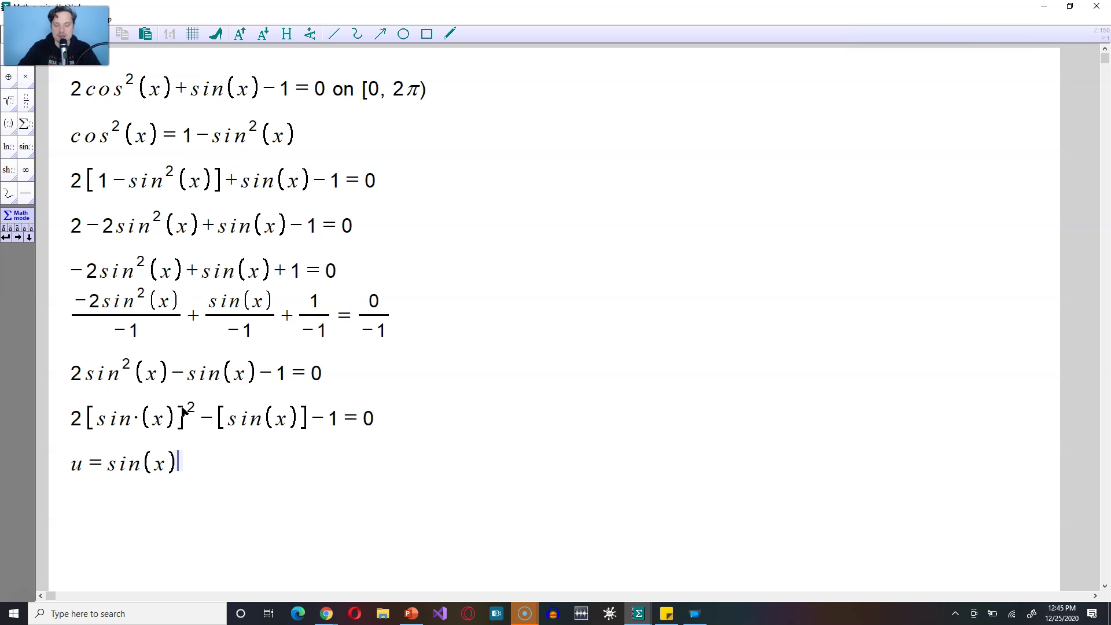
key(Return)
text(2u^2-u-1)
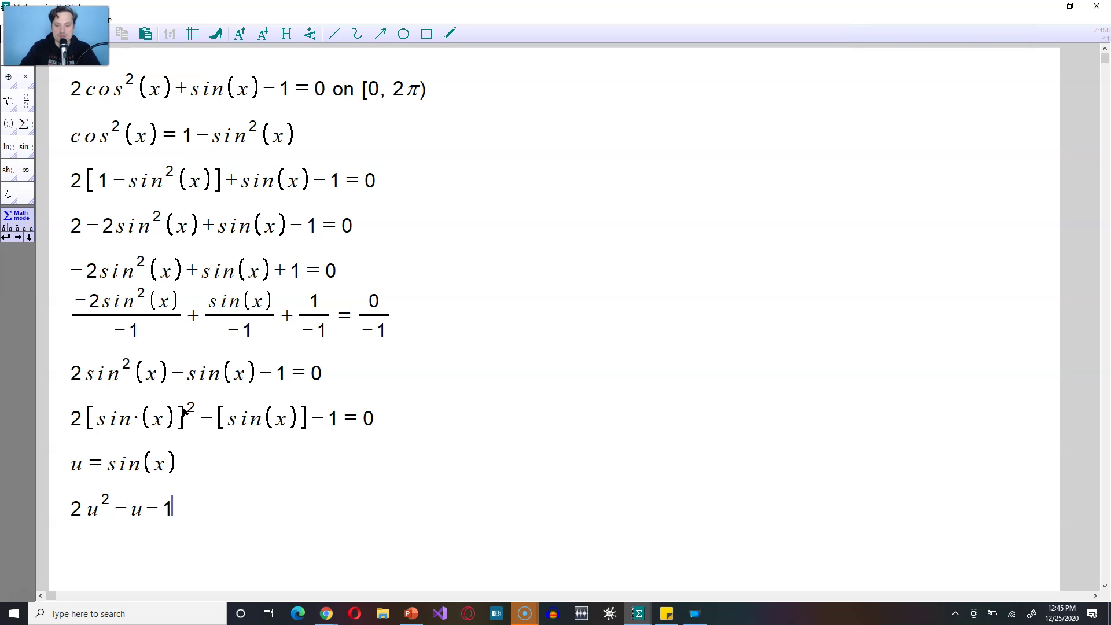
text(=0)
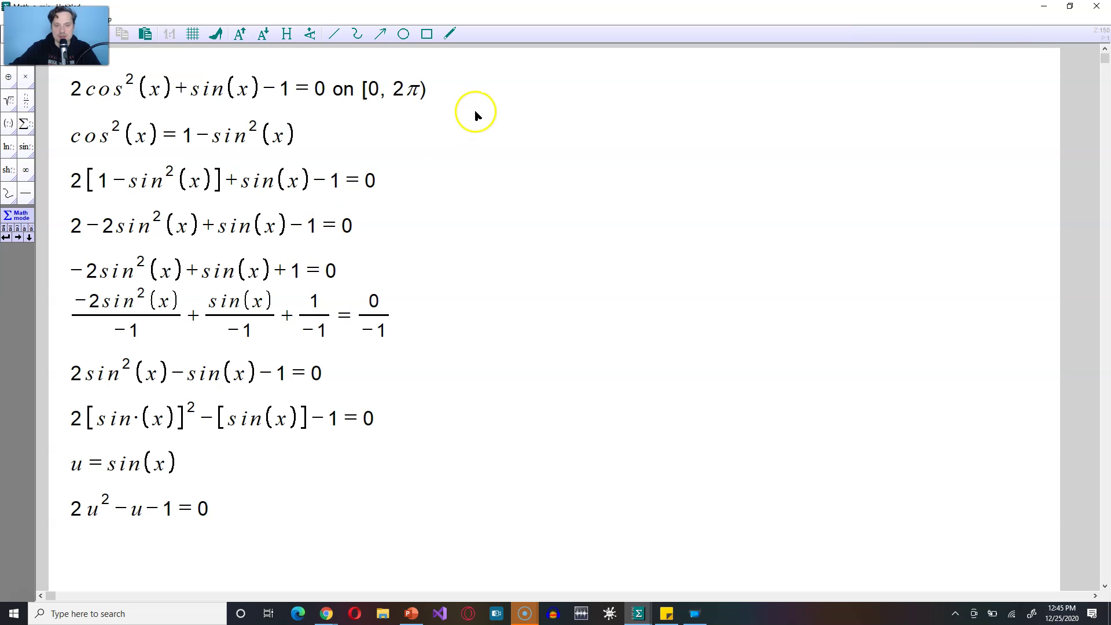
Beside the original equation, write (2u+1)(u−1) = 0 and '2u+1=0 or u−1=0'.
click(489, 89)
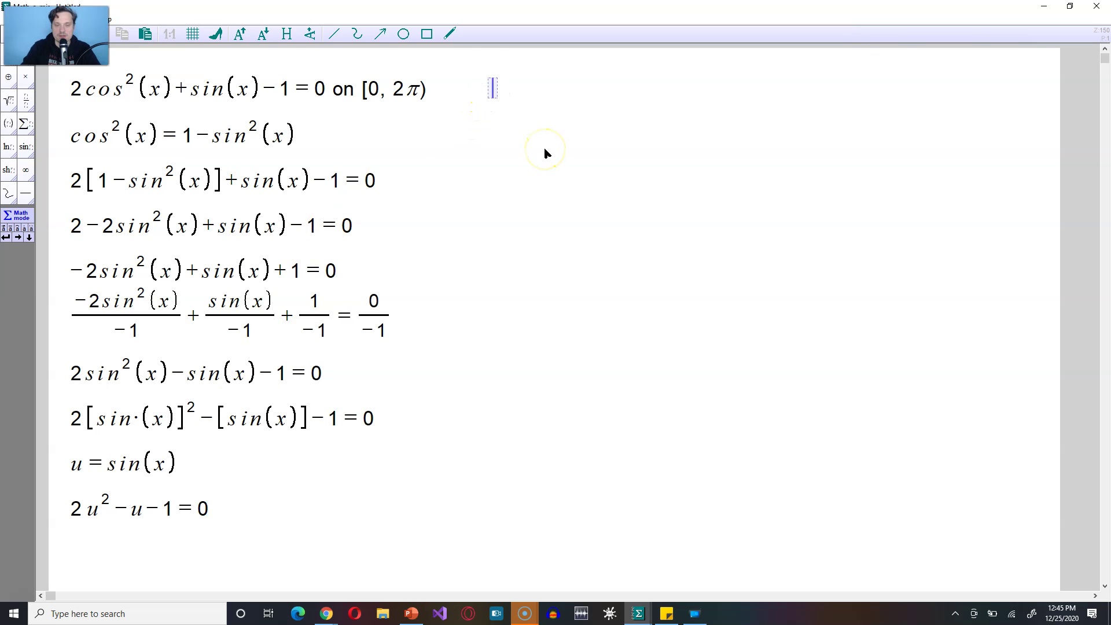
text((2u)
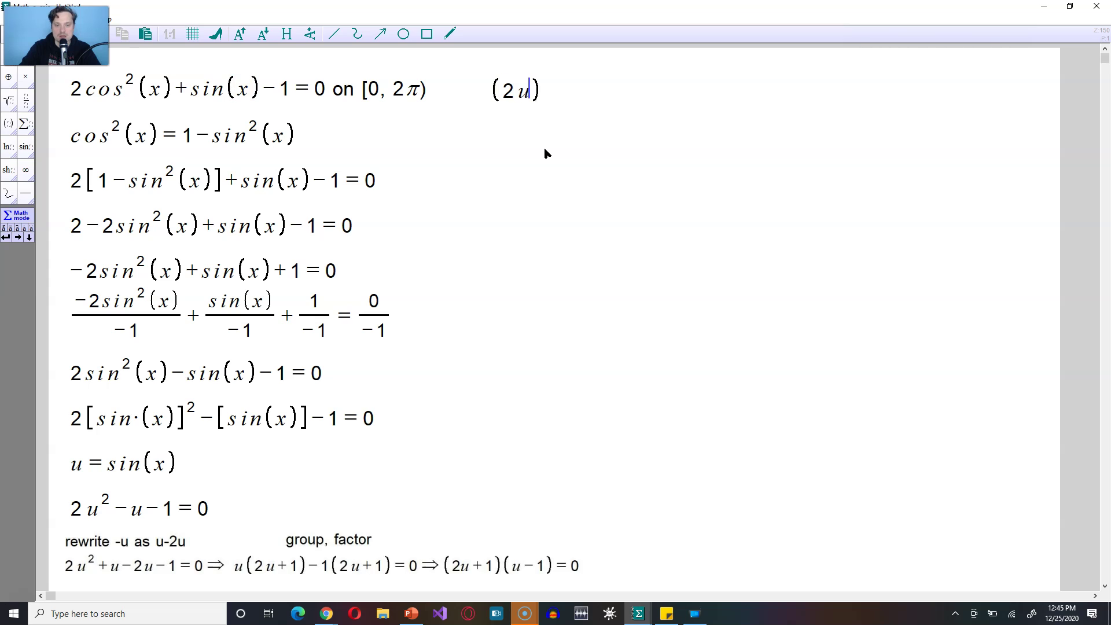
text(+1)(u)
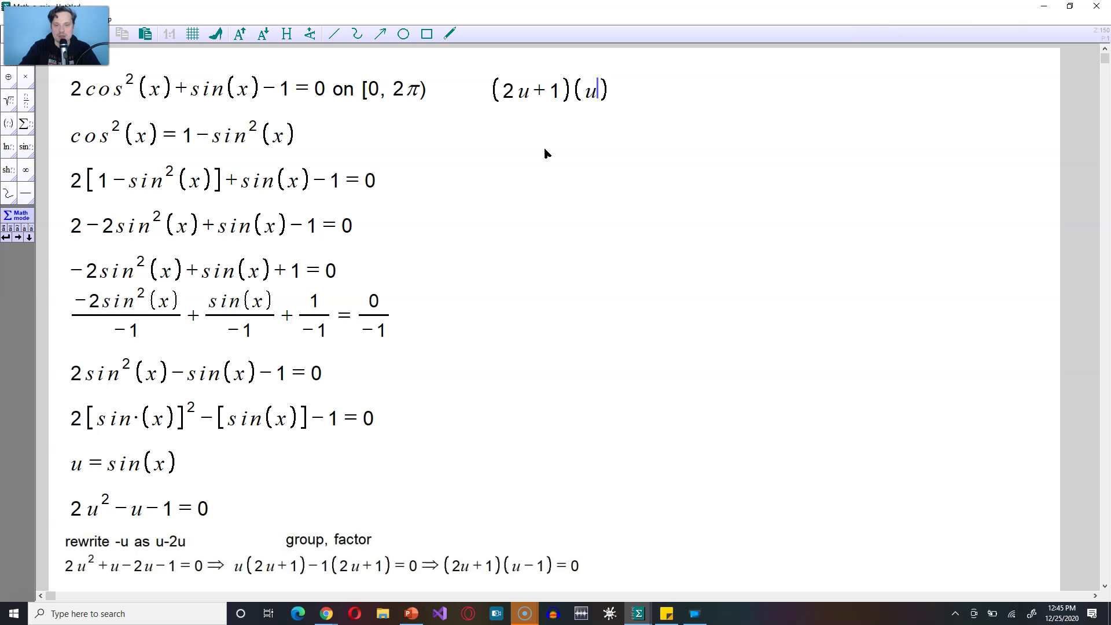
text(-1)=0)
key(Return)
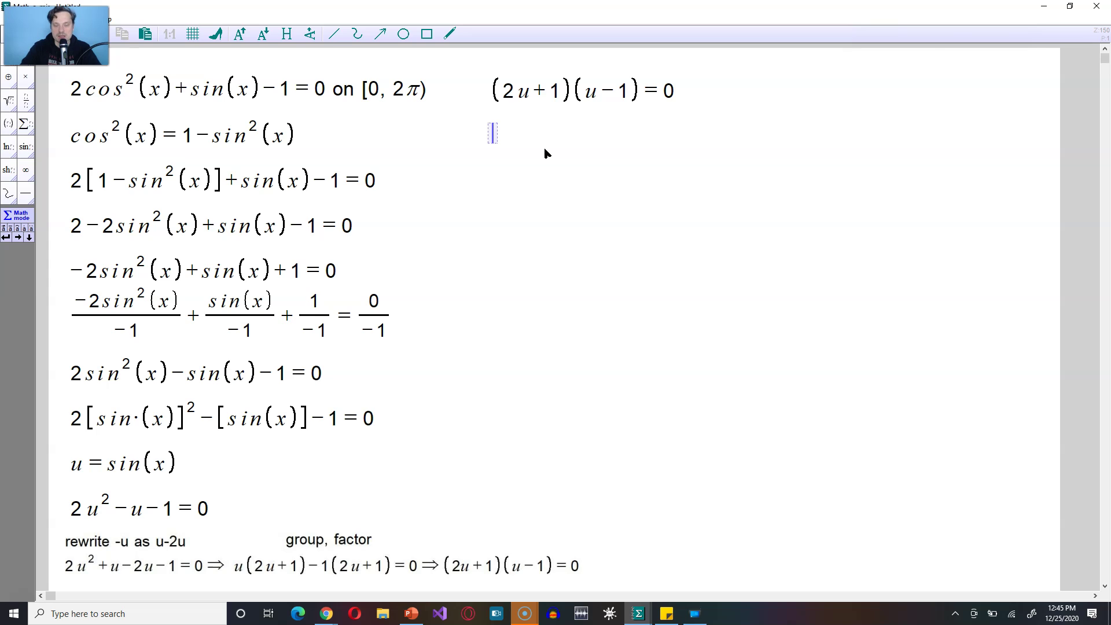
text(2u+1=)
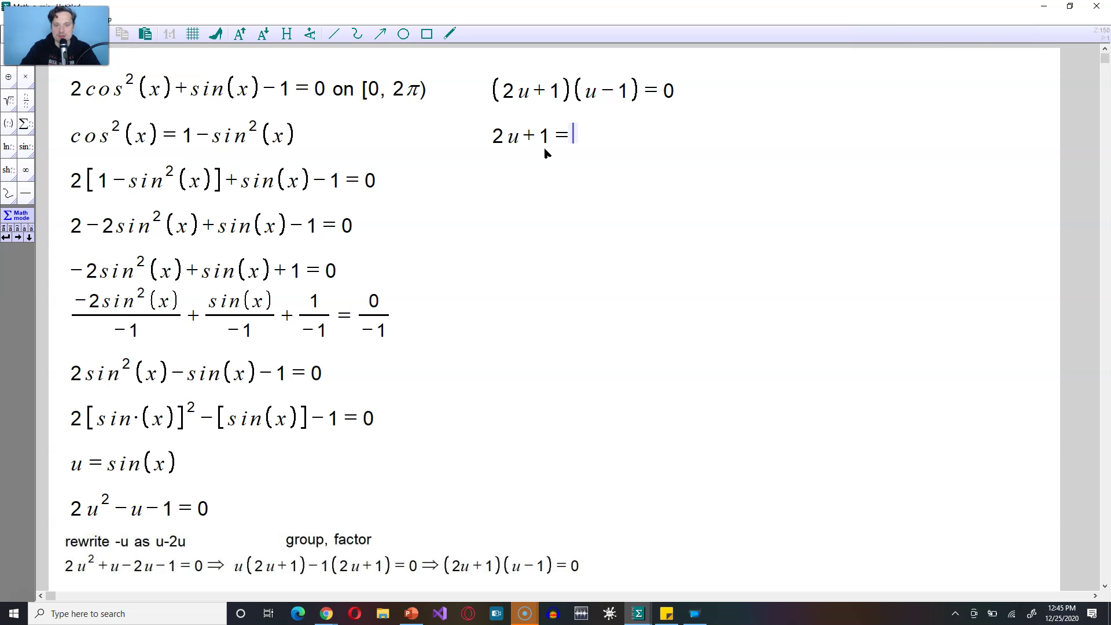
text(0 or )
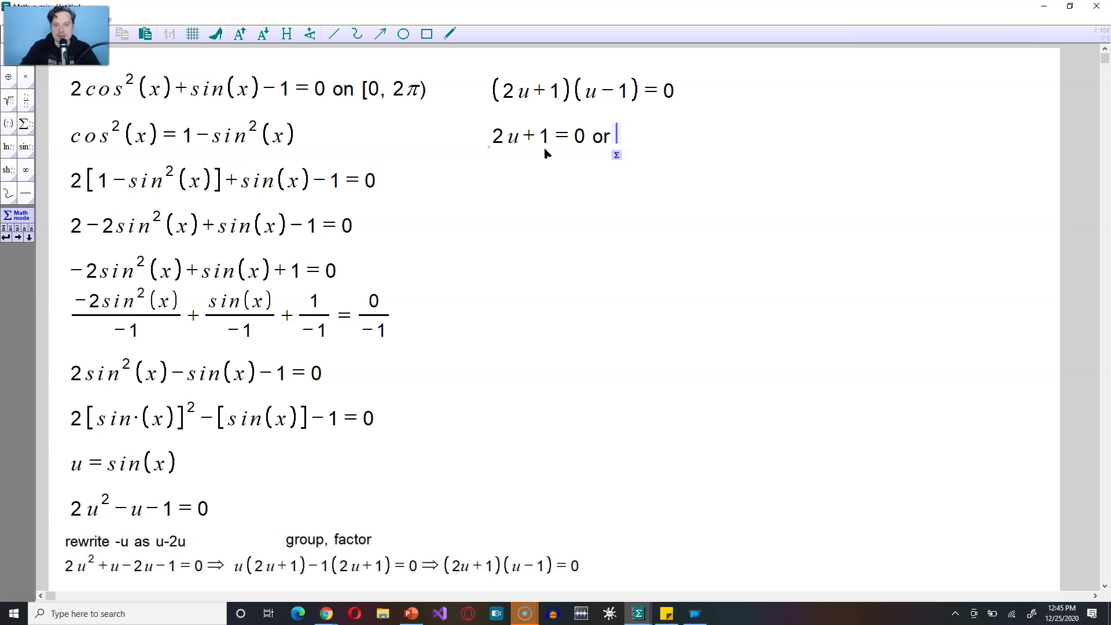
text(u-1=0)
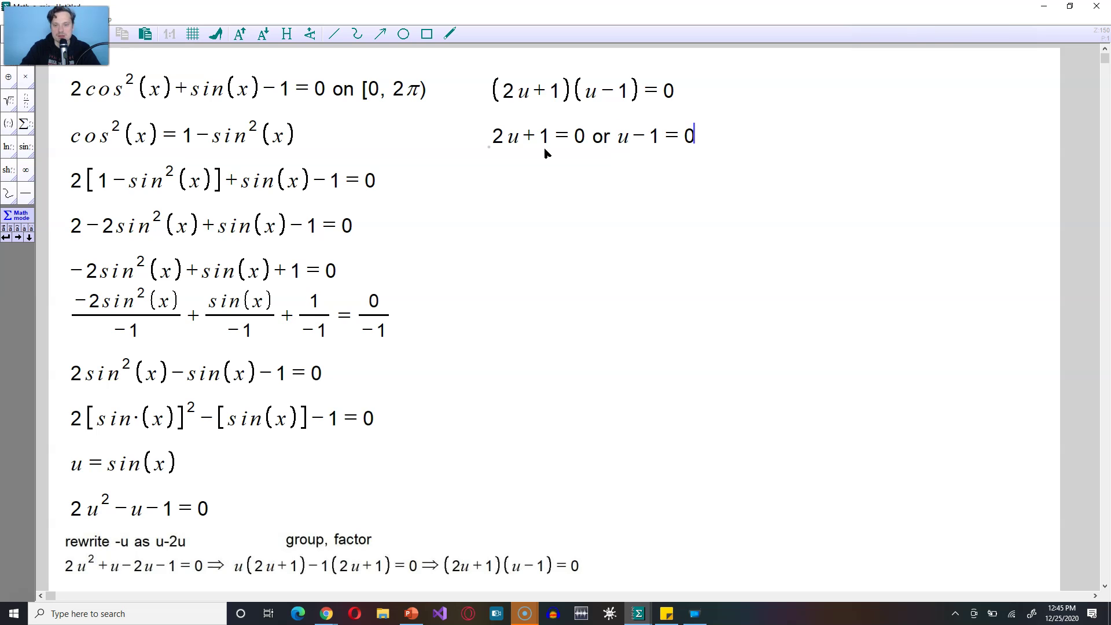
Solve the factors: 2u = −1 giving u = −1/2, and u = 1 alongside.
key(Return)
text(2u=-1)
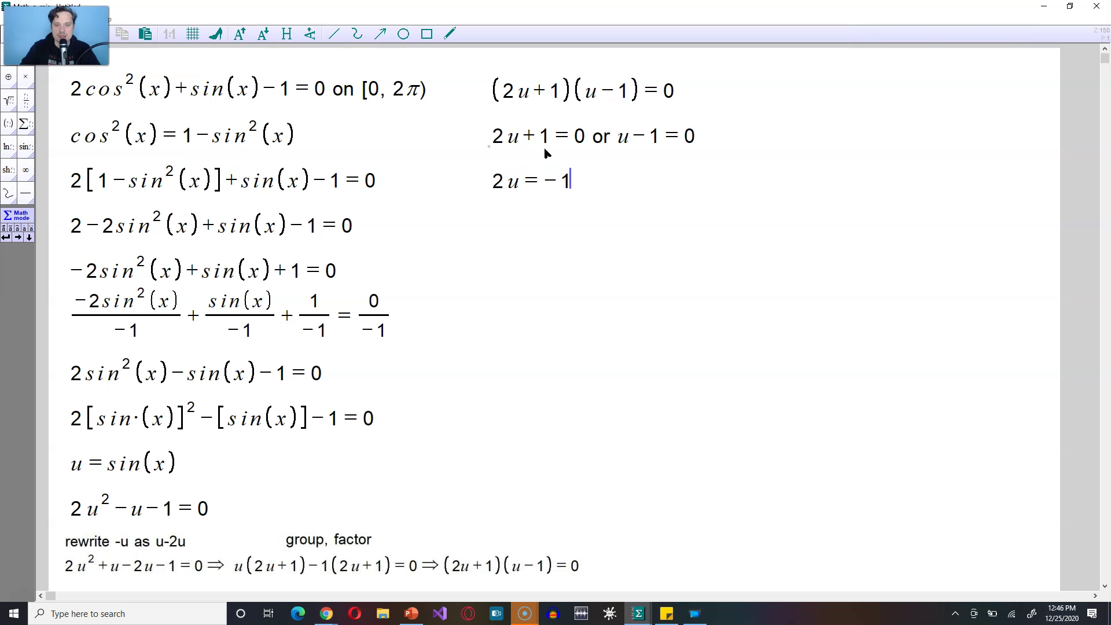
key(Return)
text(u=-1/2)
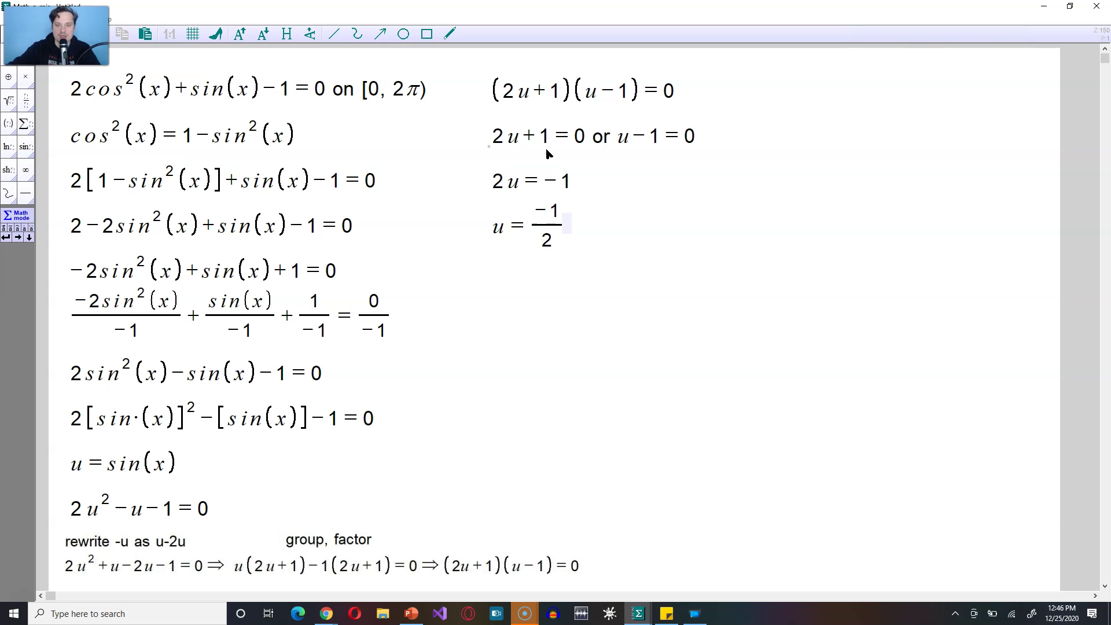
click(616, 172)
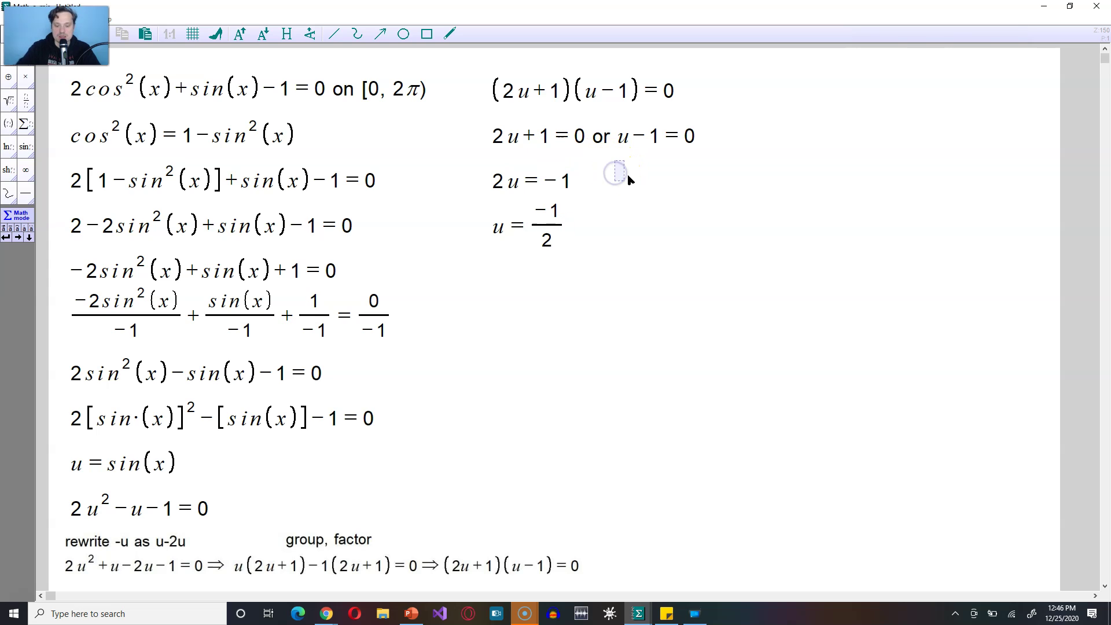
text(u=1)
Back-substitute, writing sin(x) = −1/2 as a fraction and sin(x) = 1 below it.
click(629, 176)
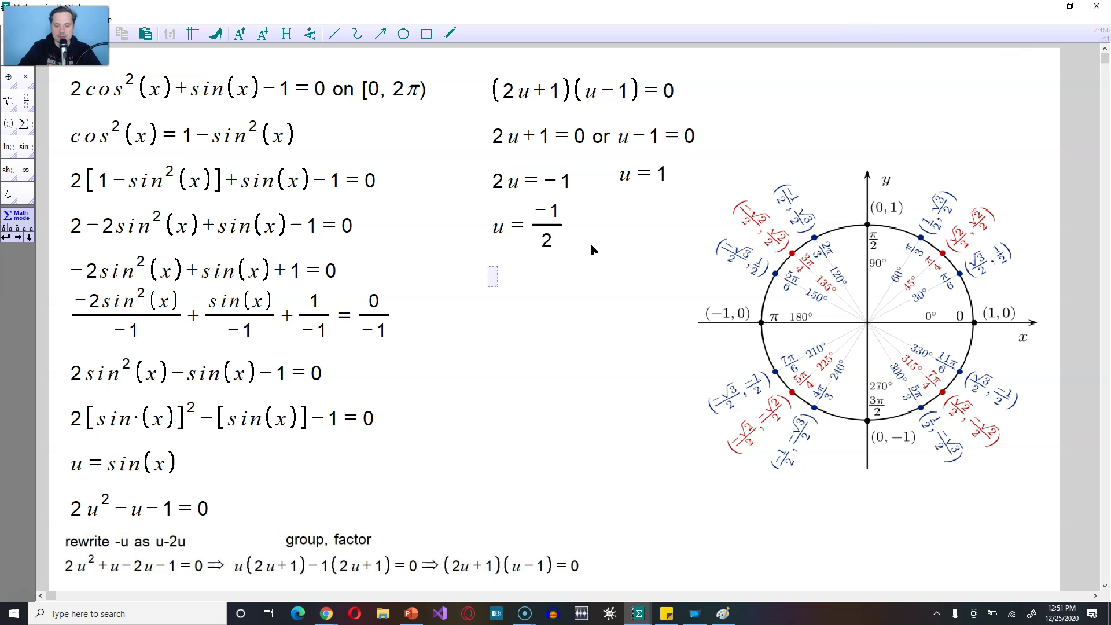
text(sin(x))
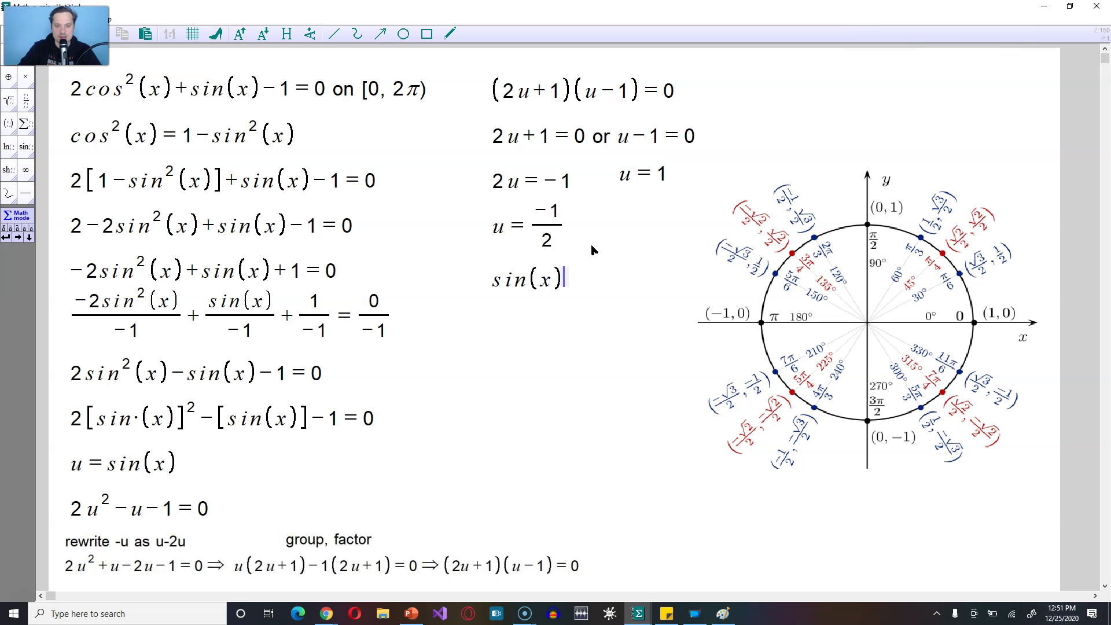
text(=-1/2)
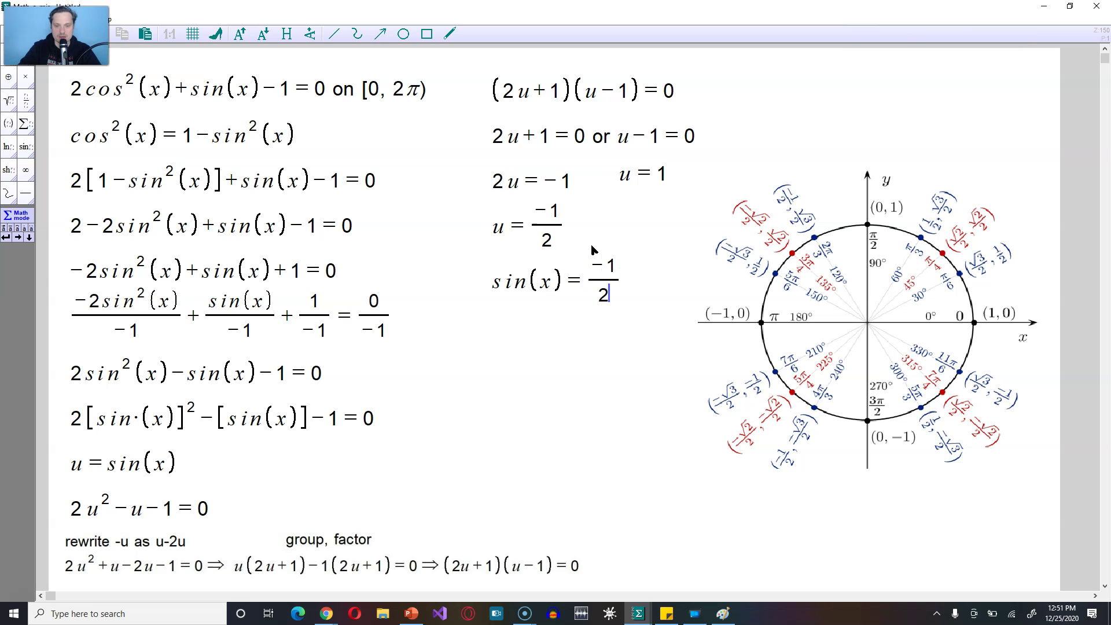
key(Right)
key(Return)
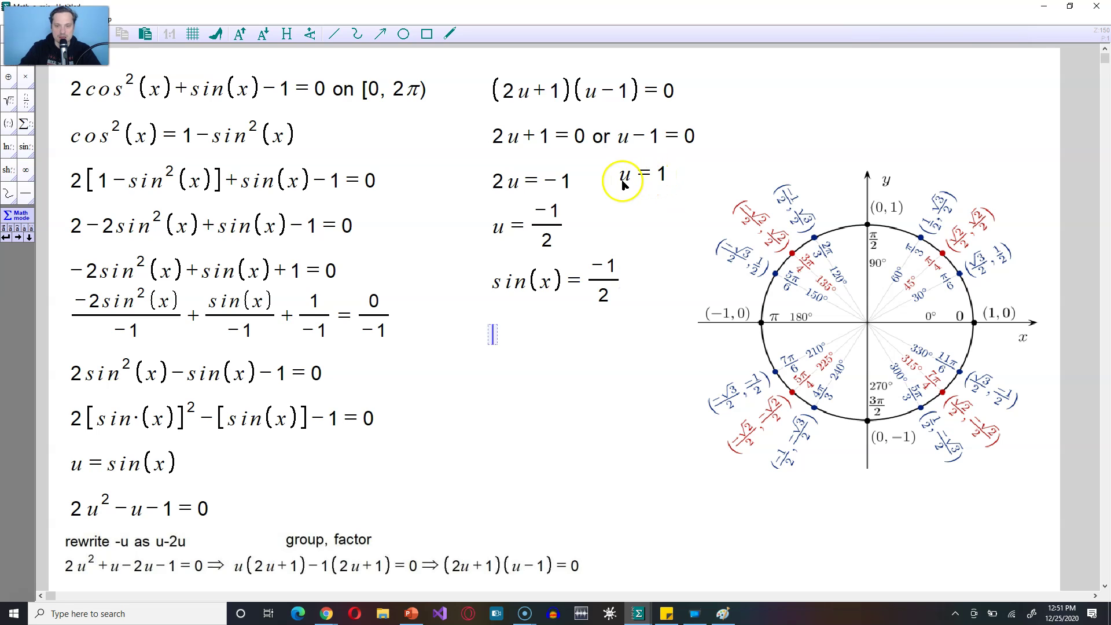
text(sin(x) )
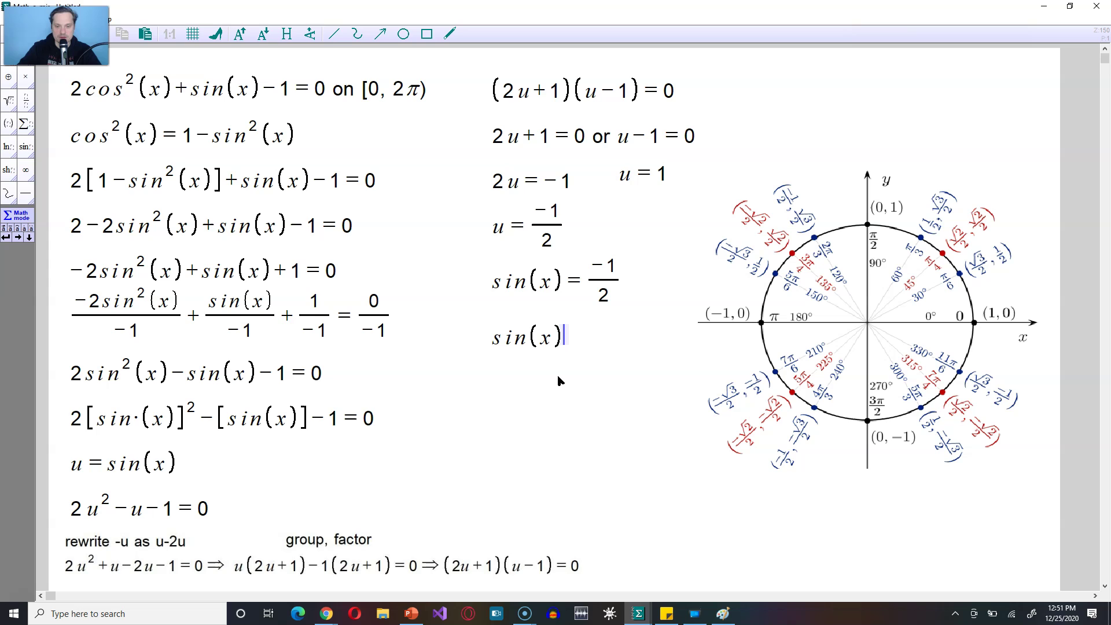
text(= 1)
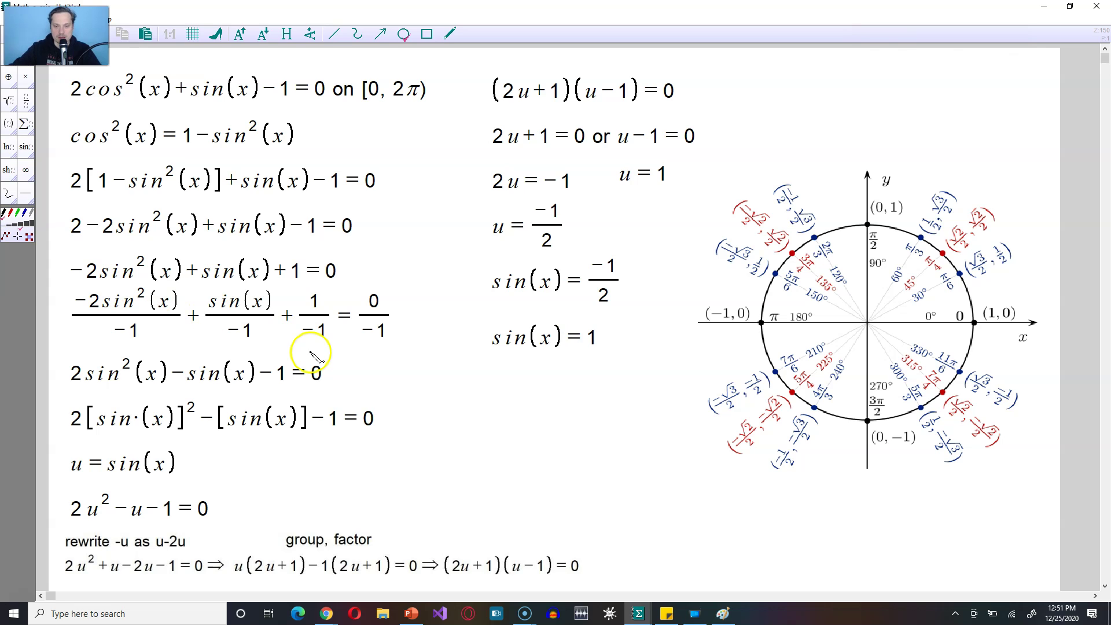
Circle sin(x) = −1/2, the −1/2 coordinate, and the 7π/6 and 11π/6 labels on the unit circle.
drag(483, 280, 630, 312)
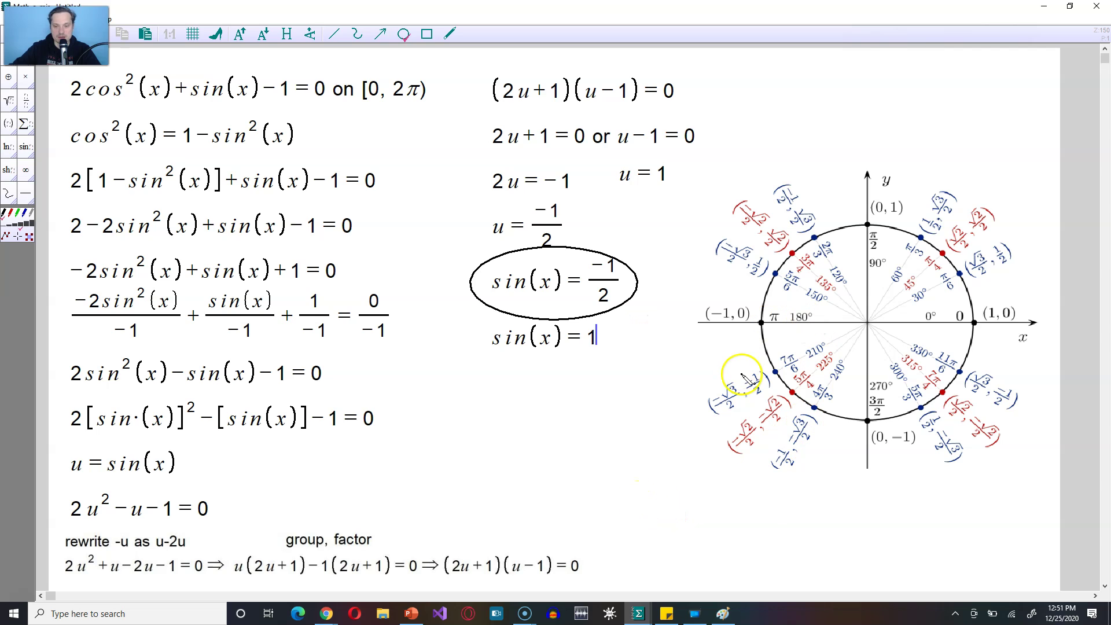
mouse_move(752, 364)
mouse_down()
mouse_move(739, 394)
mouse_move(767, 405)
mouse_move(754, 363)
mouse_move(807, 373)
mouse_move(779, 355)
mouse_up()
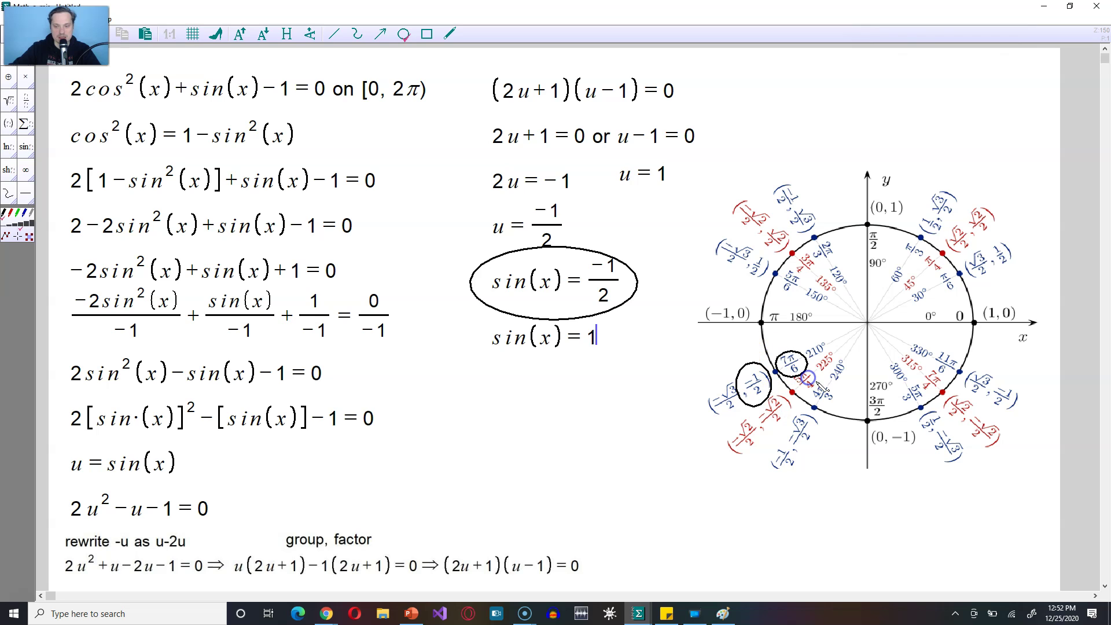
mouse_move(1008, 378)
mouse_down()
mouse_move(994, 393)
mouse_move(1022, 413)
mouse_move(1010, 378)
mouse_up()
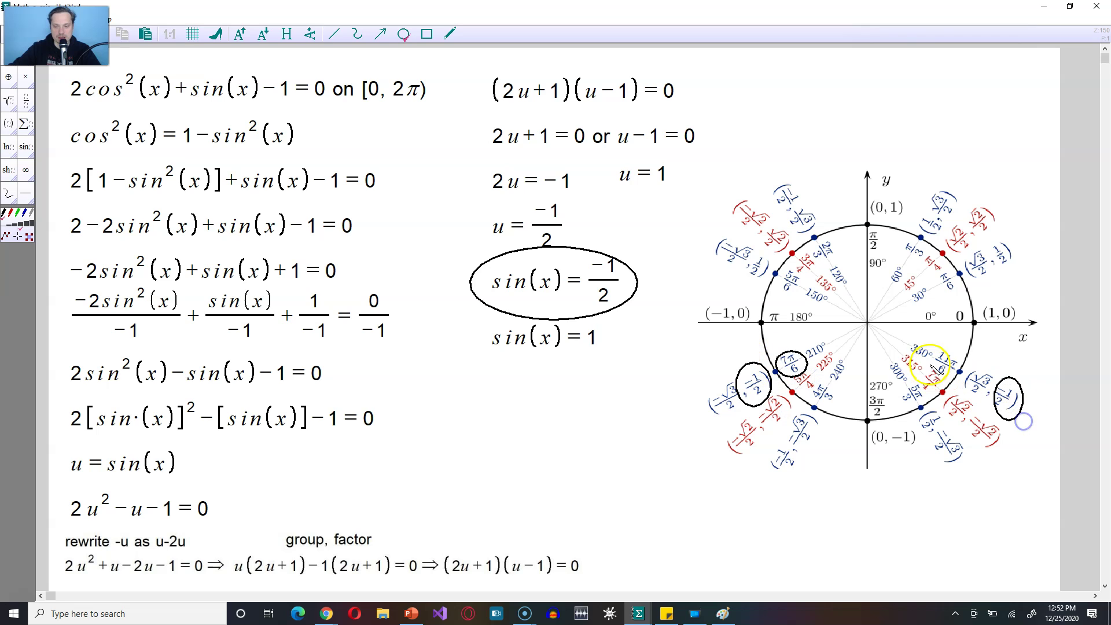
drag(956, 374, 944, 347)
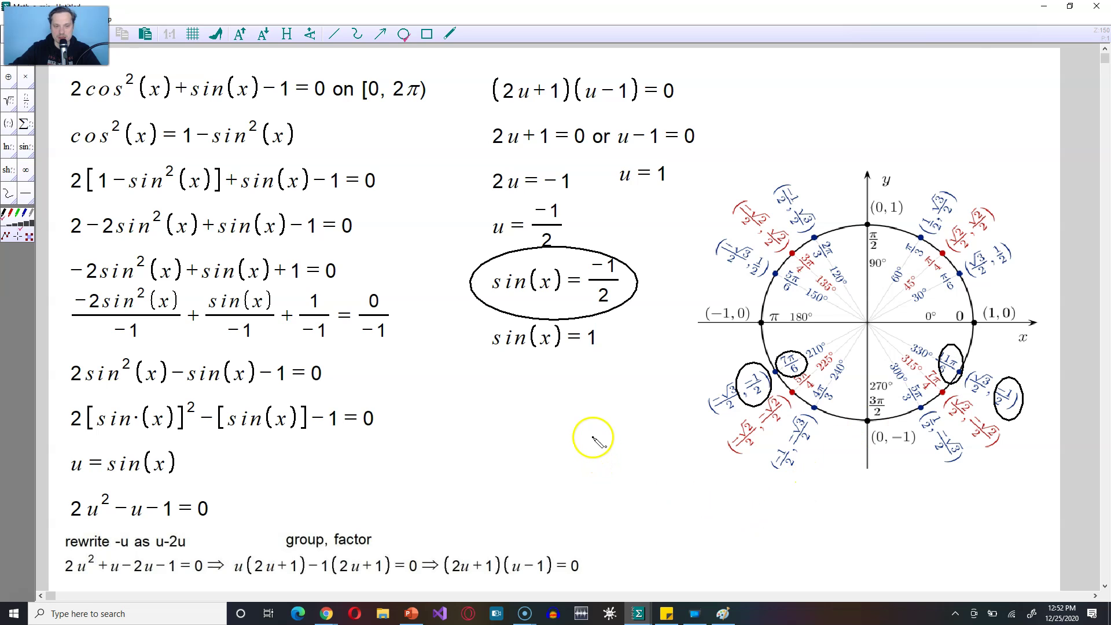
key(Escape)
Write the solutions x = 7π/6, 11π/6 as fractions below sin(x) = 1.
click(484, 408)
text(x)
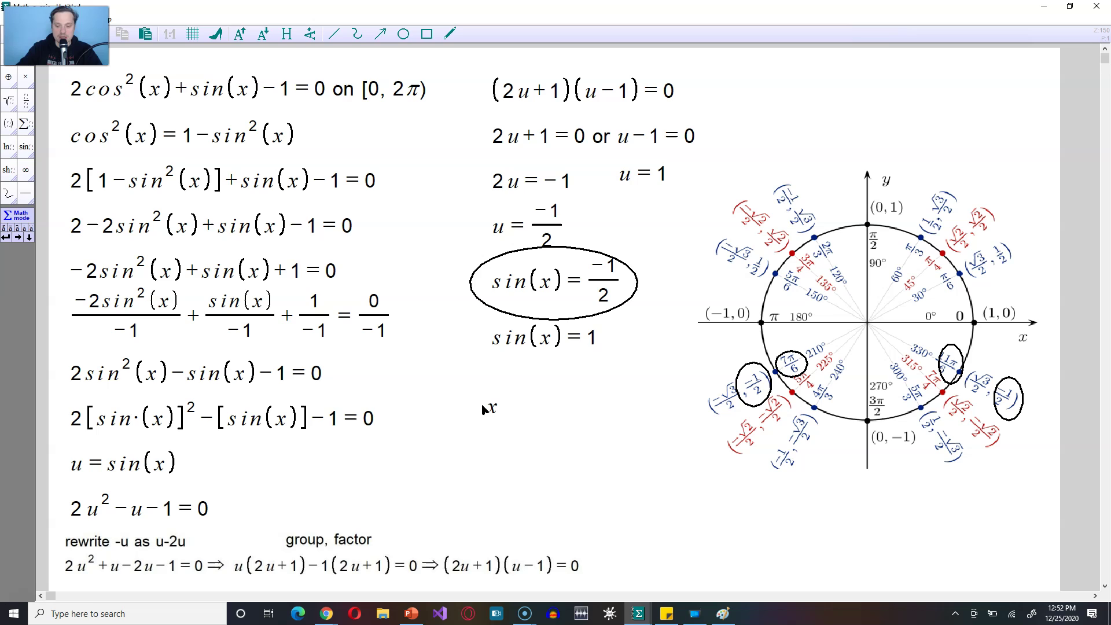
text(=7π/6)
key(Right)
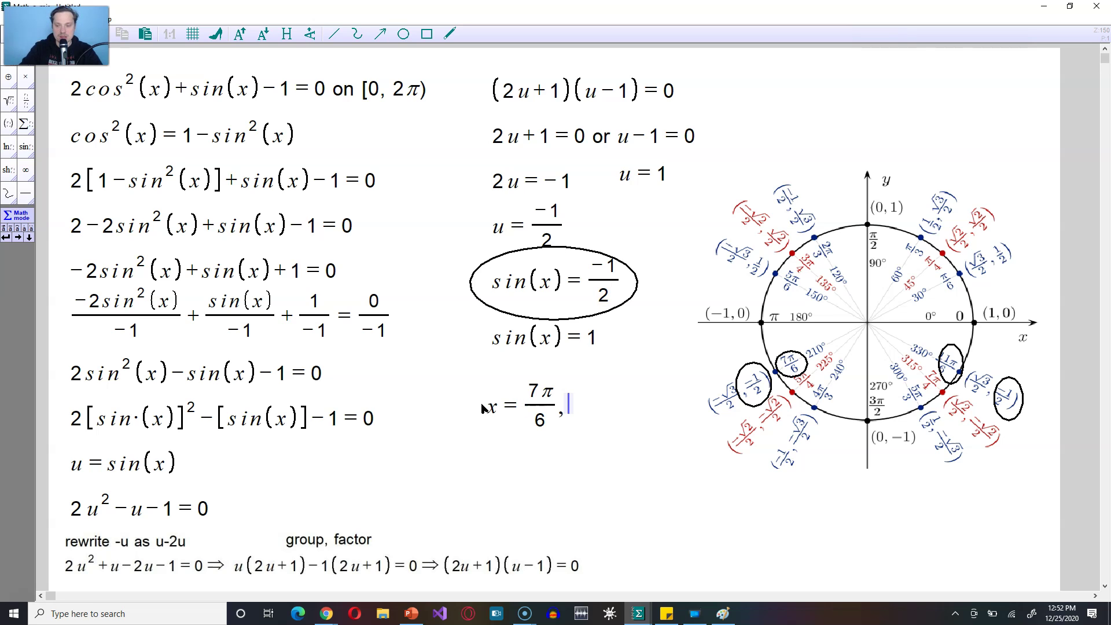
text(, 11)
key(shift+Left)
key(shift+Left)
key(shift+Left)
text(/6)
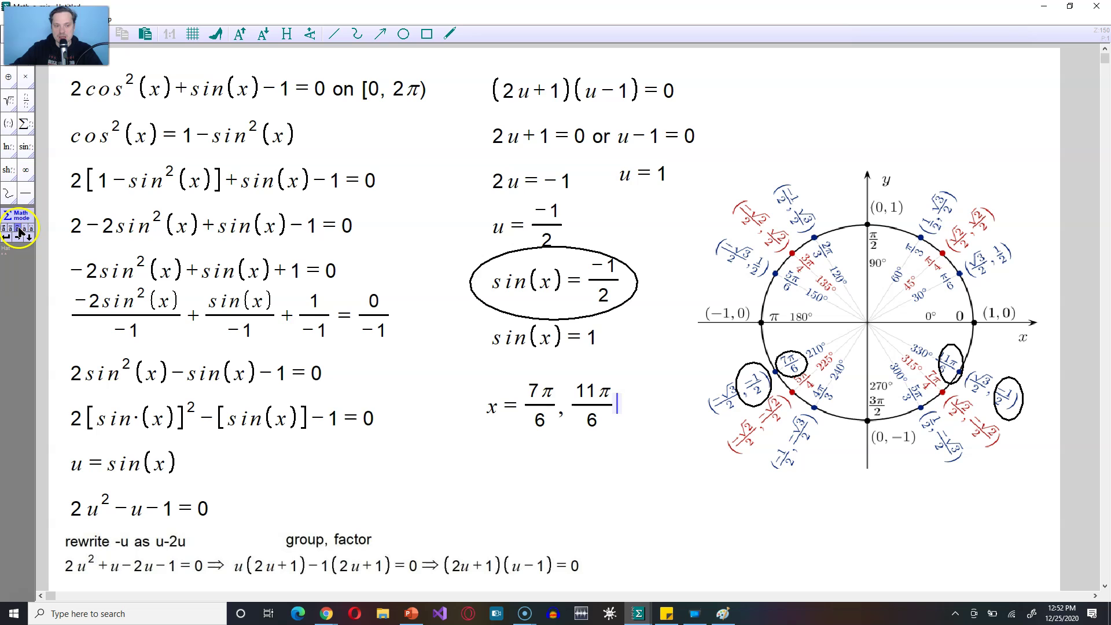
Circle sin(x) = 1 and the (0, 1) point in red, then write x = π/2.
click(295, 80)
click(404, 34)
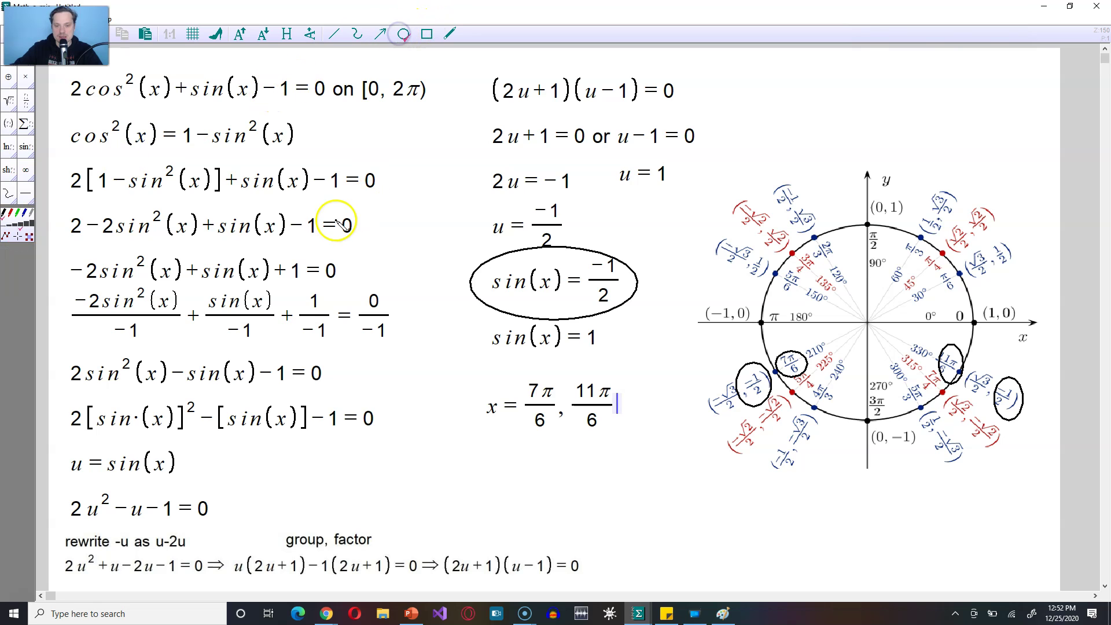
click(9, 213)
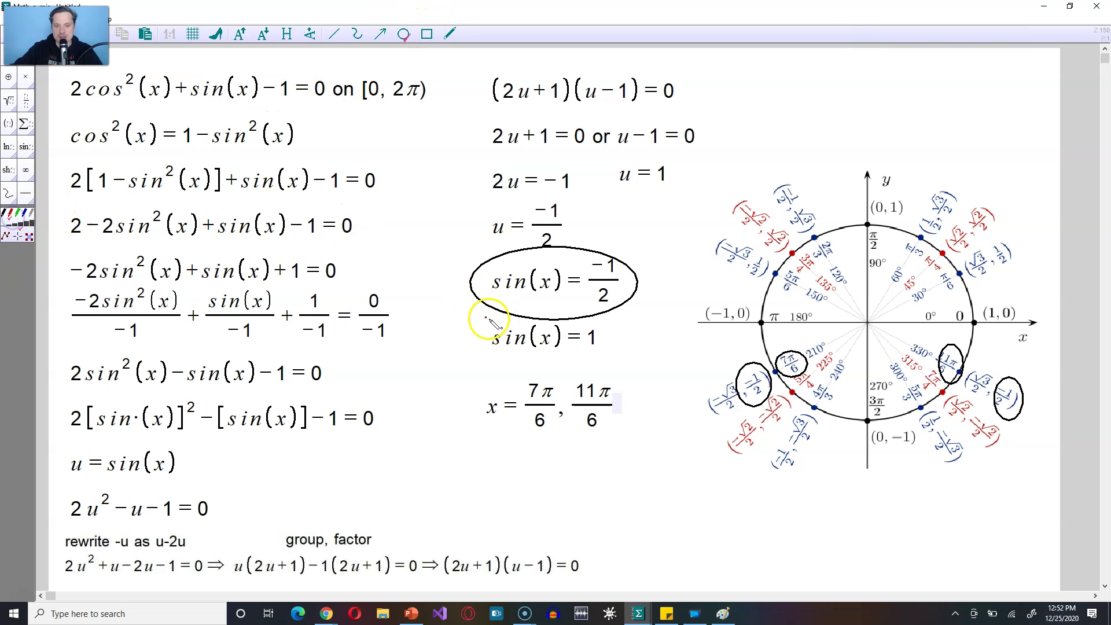
mouse_move(489, 308)
mouse_down()
mouse_move(604, 349)
mouse_move(608, 368)
mouse_up()
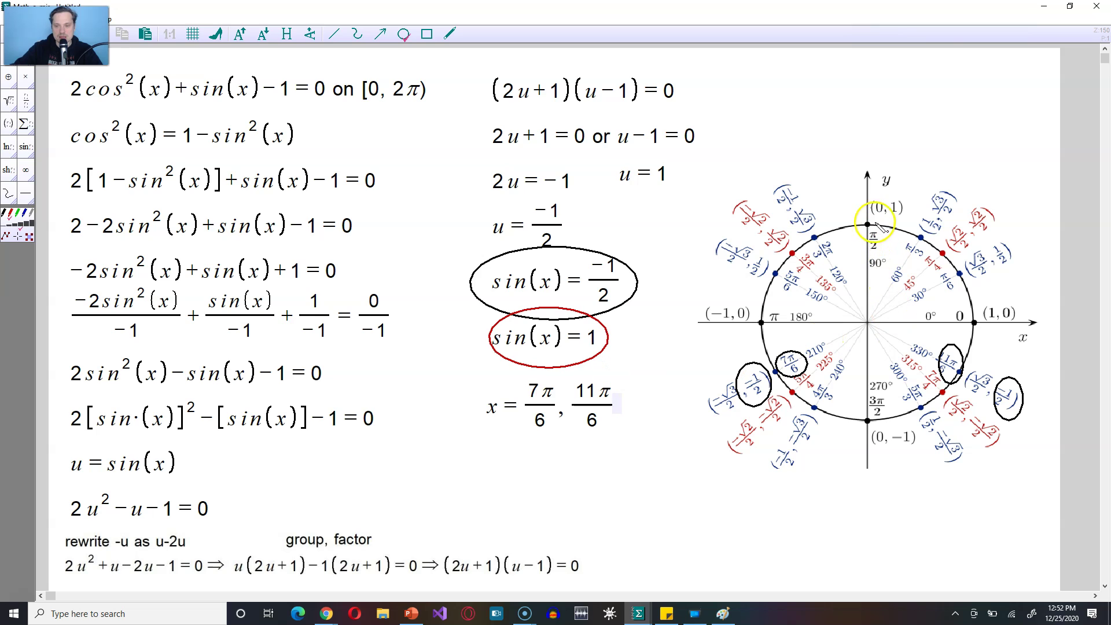
mouse_move(890, 196)
mouse_down()
mouse_move(910, 229)
mouse_move(889, 246)
mouse_move(874, 227)
mouse_up()
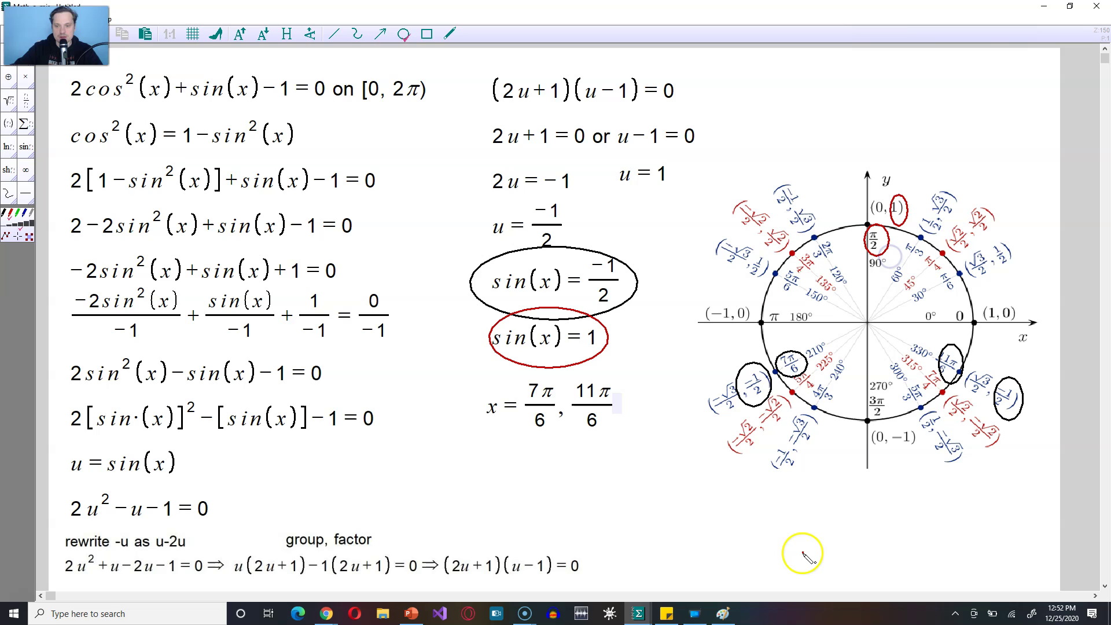
click(480, 448)
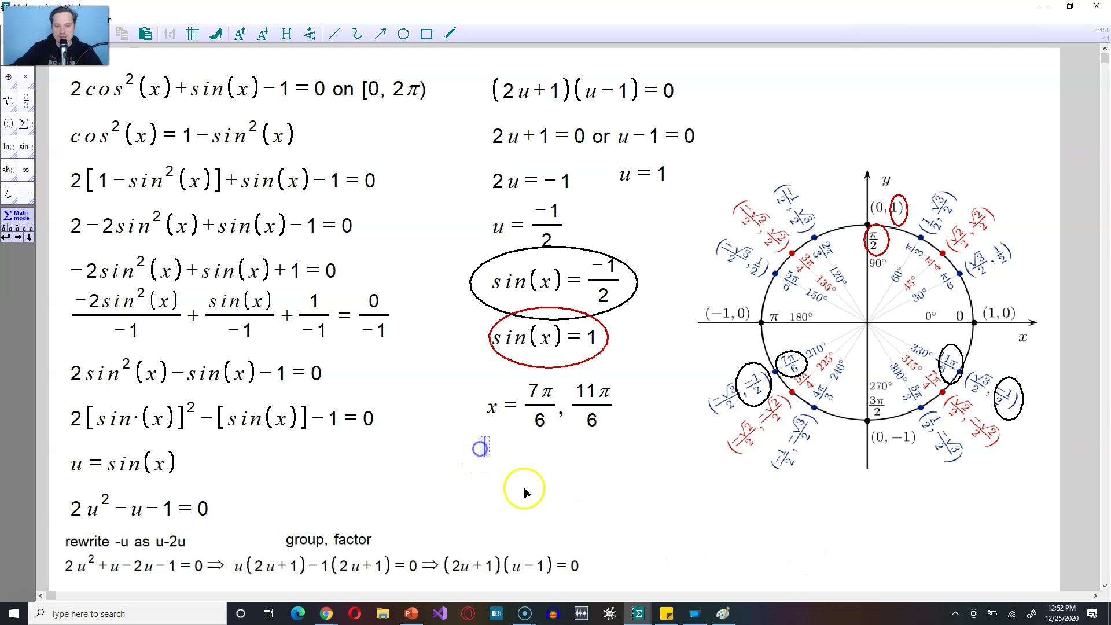
text(x)
text(=pi)
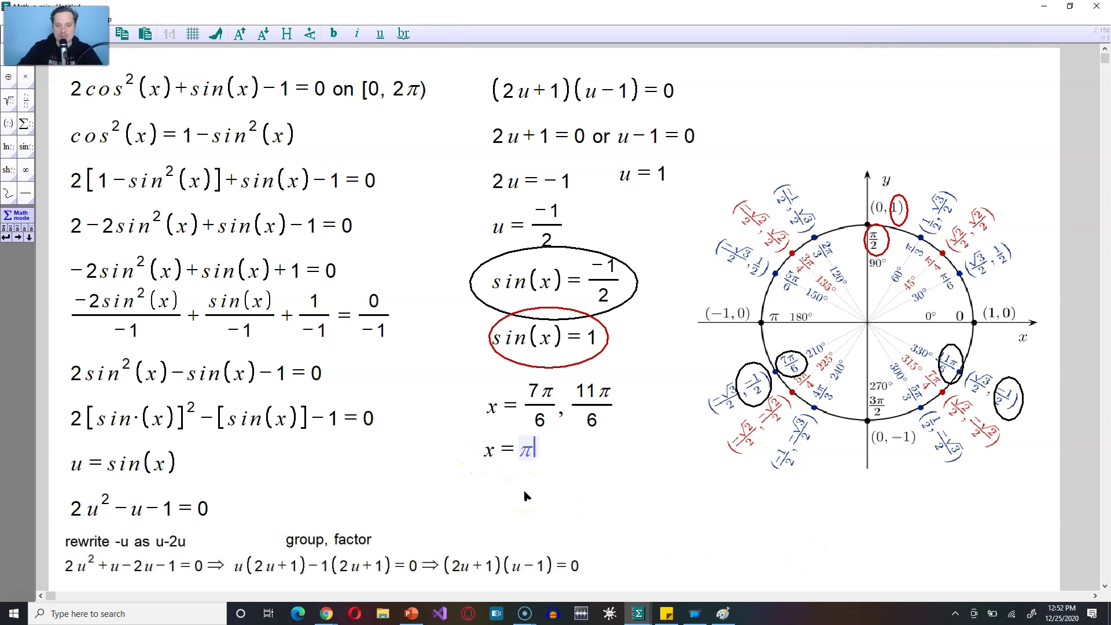
text(/2)
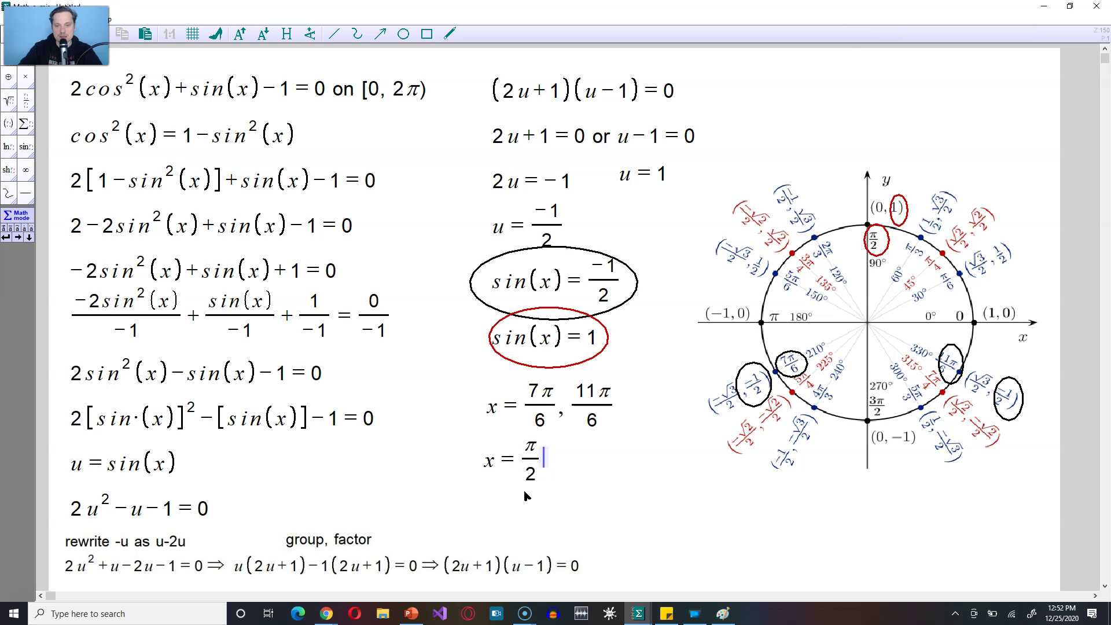